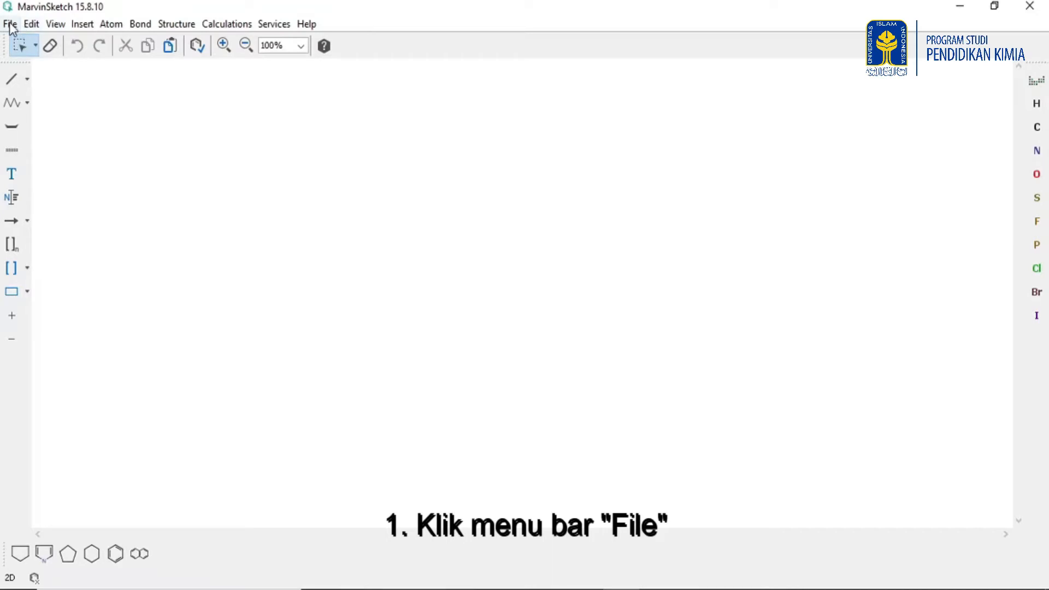
{"action": "left_click", "coordinate": [10, 25]}
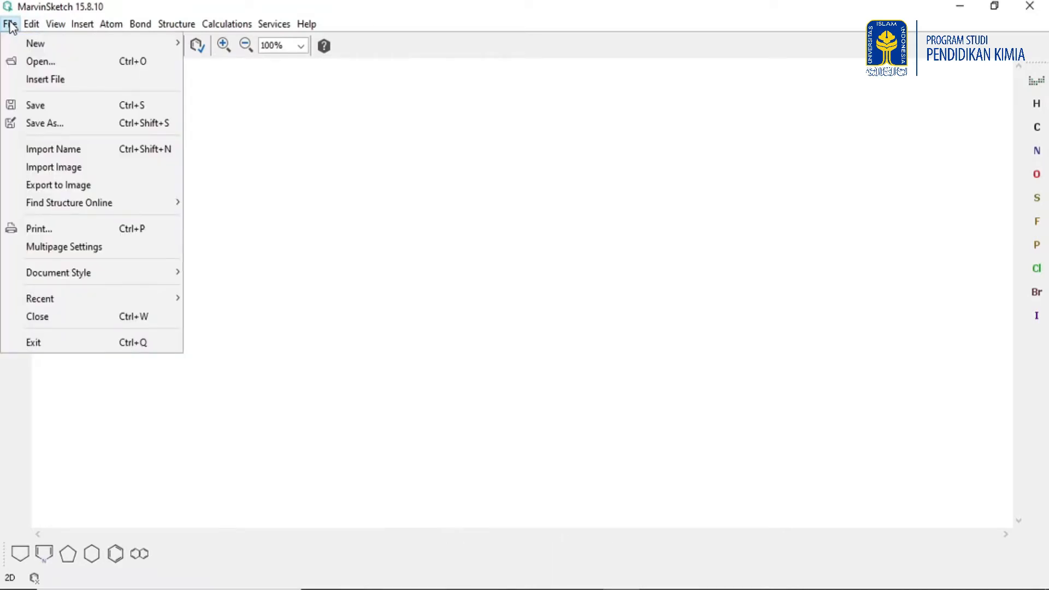
{"action": "mouse_move", "coordinate": [73, 270]}
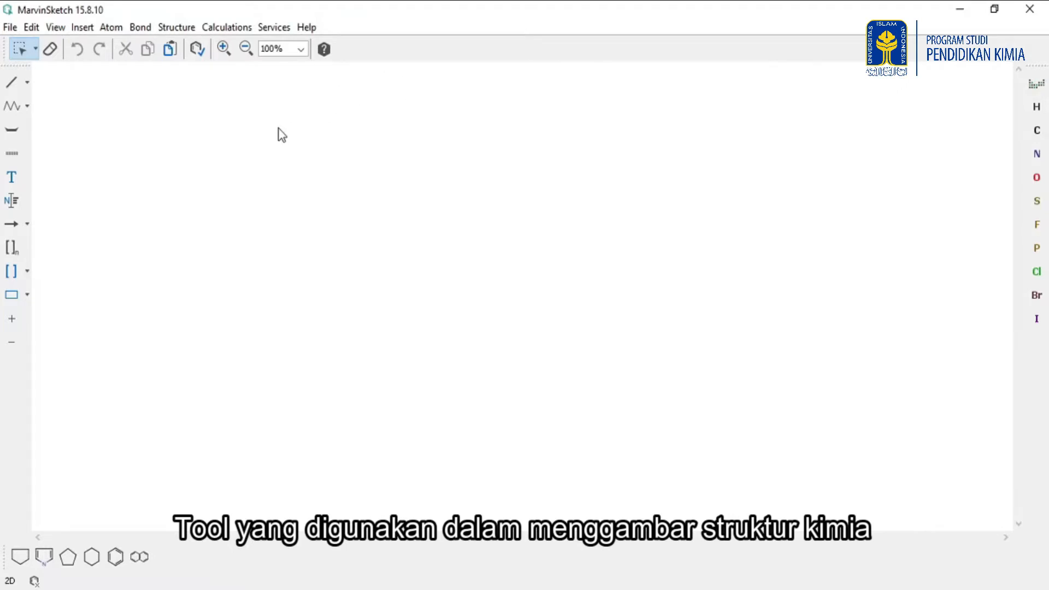
Draw a single carbon–carbon bond near the top left of the empty canvas.
{"action": "left_click", "coordinate": [27, 83]}
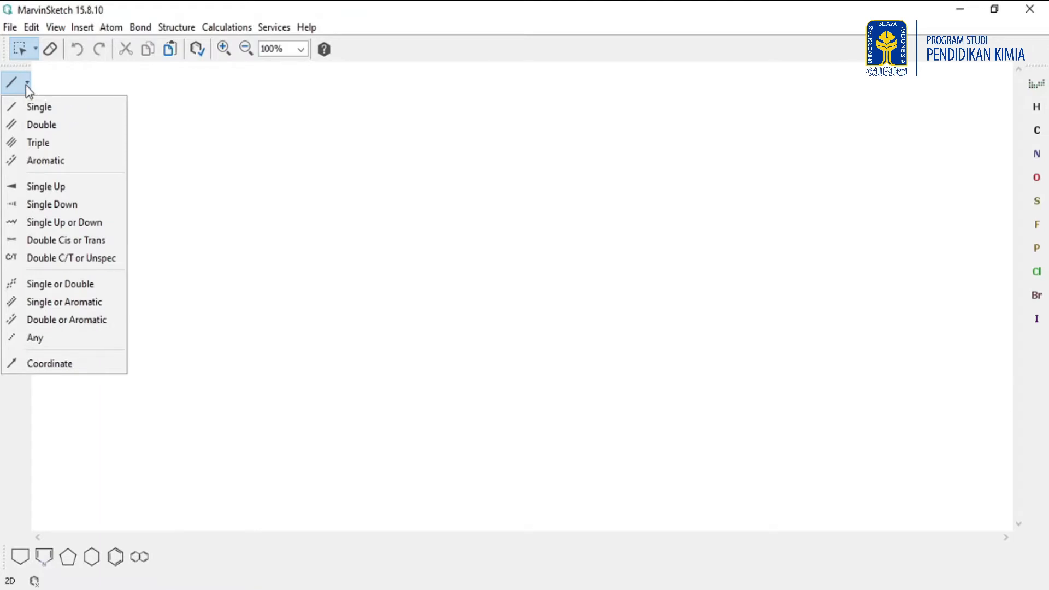
{"action": "left_click", "coordinate": [21, 104]}
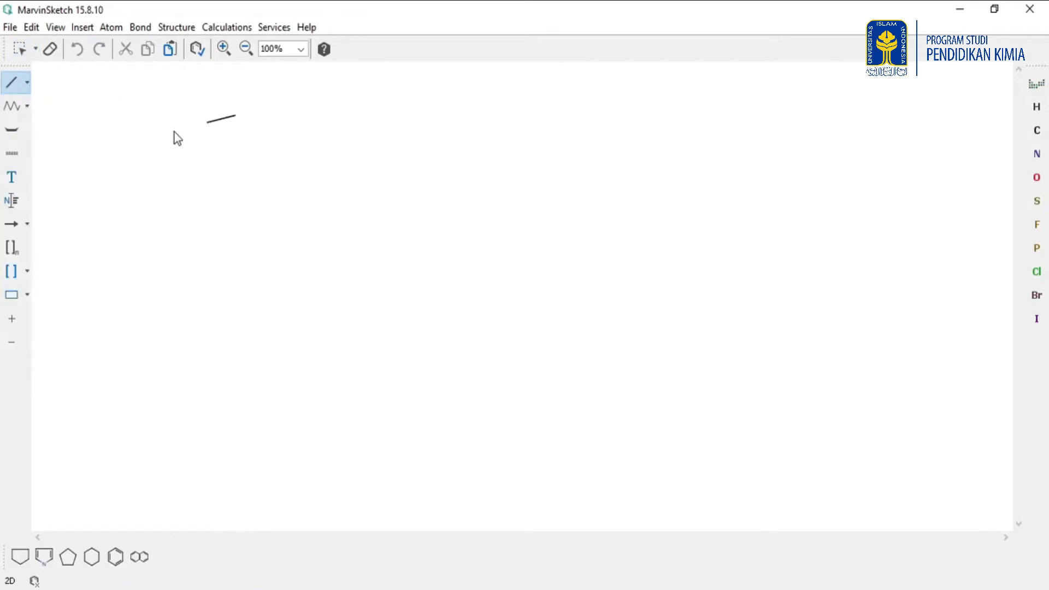
{"action": "left_click", "coordinate": [126, 147]}
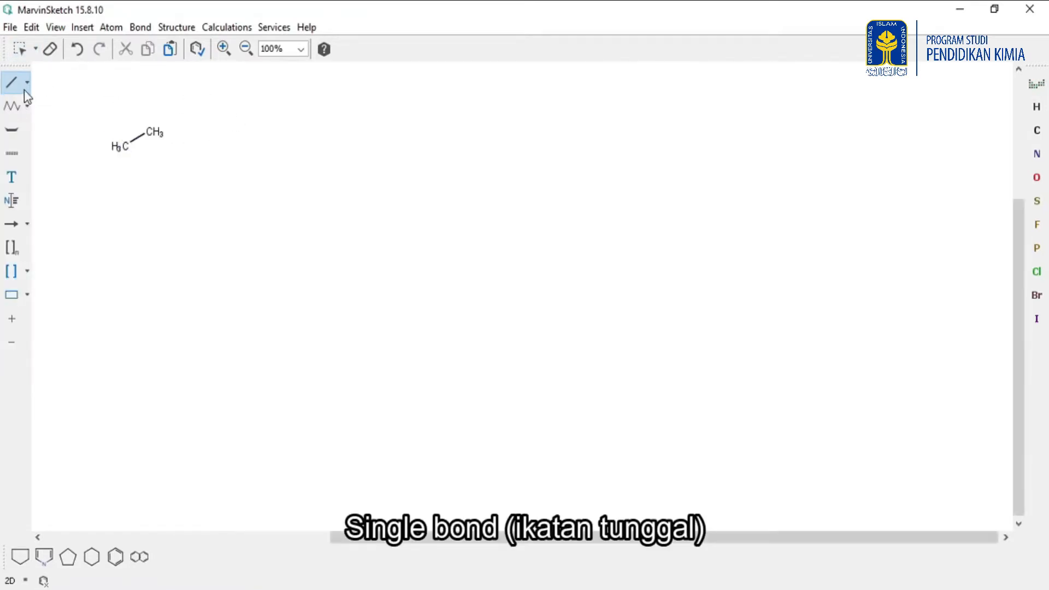
Attach a double bond to the end of the single bond, then add another single bond after it.
{"action": "left_click", "coordinate": [28, 84]}
{"action": "left_click", "coordinate": [41, 125]}
{"action": "left_click", "coordinate": [150, 133]}
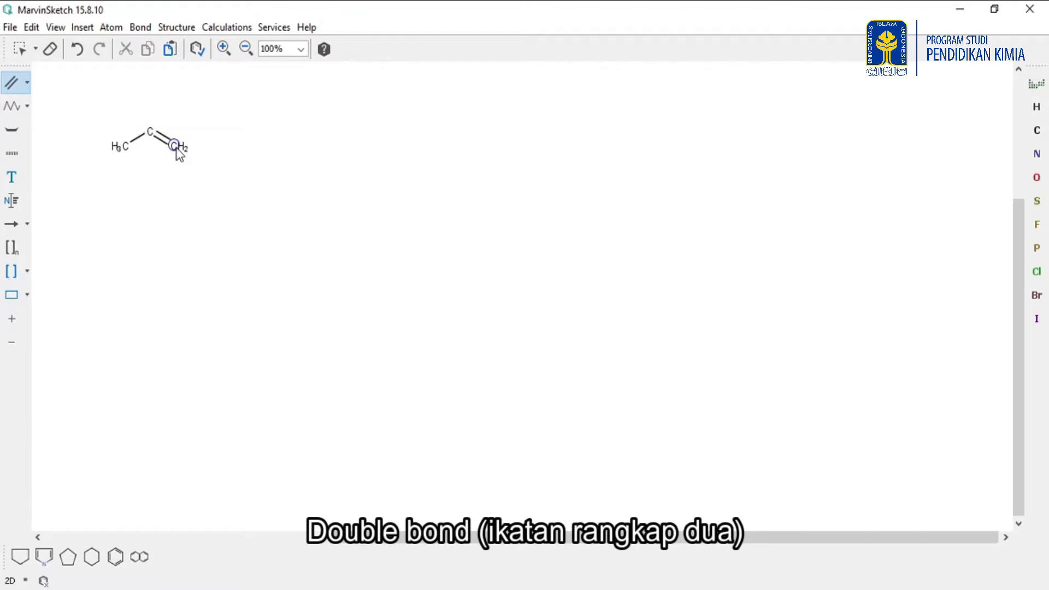
{"action": "left_click", "coordinate": [25, 85]}
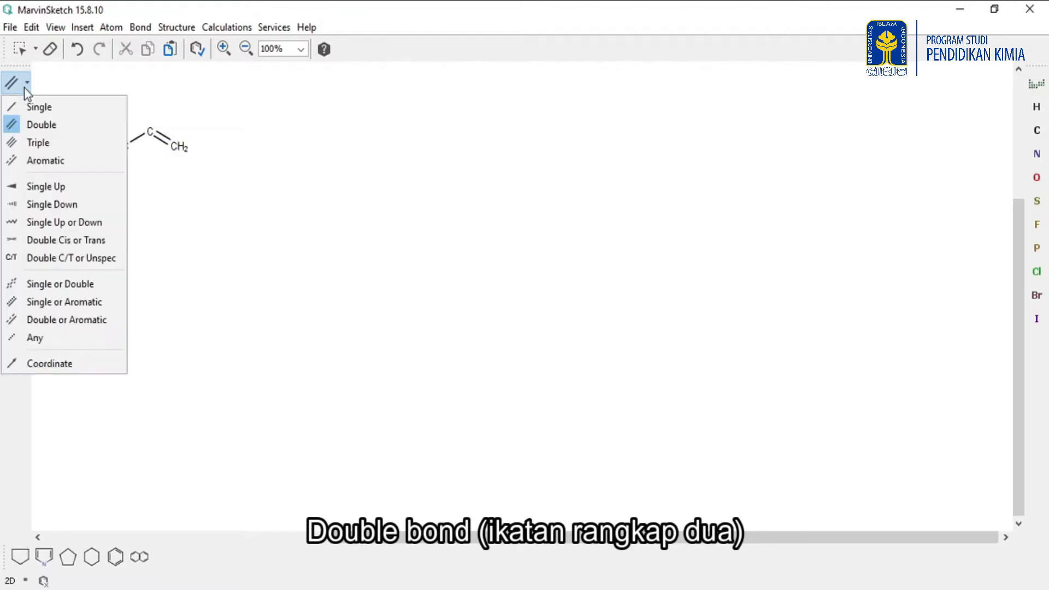
{"action": "left_click", "coordinate": [26, 106]}
{"action": "left_click", "coordinate": [173, 146]}
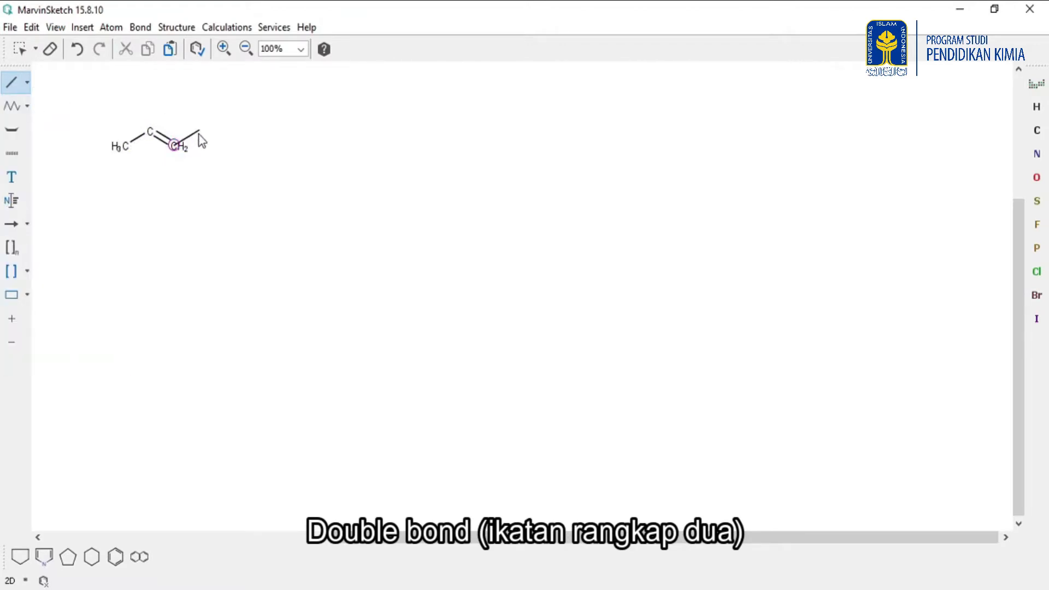
Add a second double bond and a terminal single bond, completing a six-carbon chain with alternating double bonds.
{"action": "left_click", "coordinate": [25, 86]}
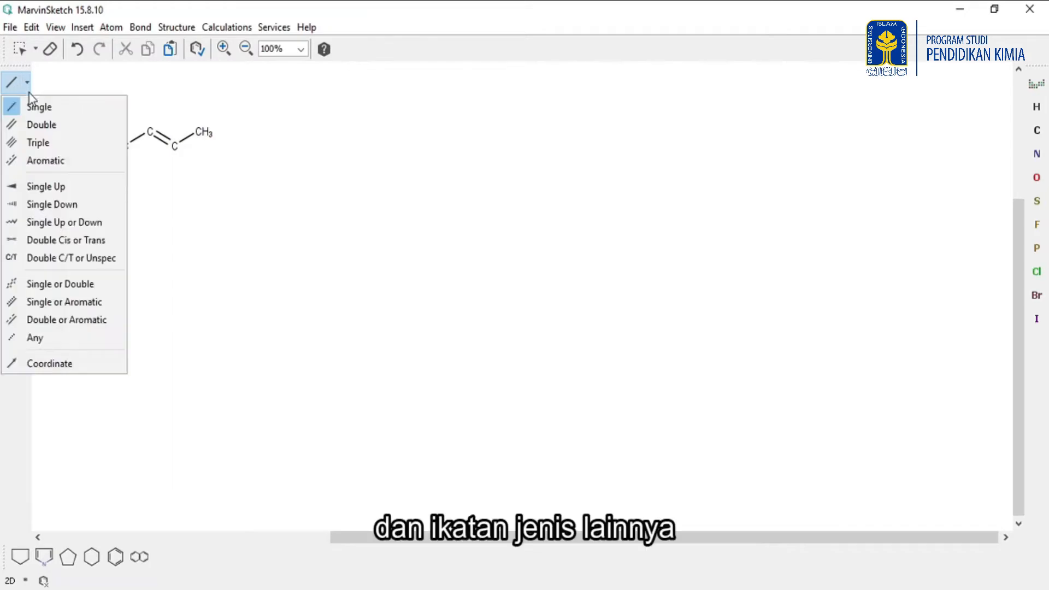
{"action": "left_click", "coordinate": [39, 124]}
{"action": "left_click", "coordinate": [199, 131]}
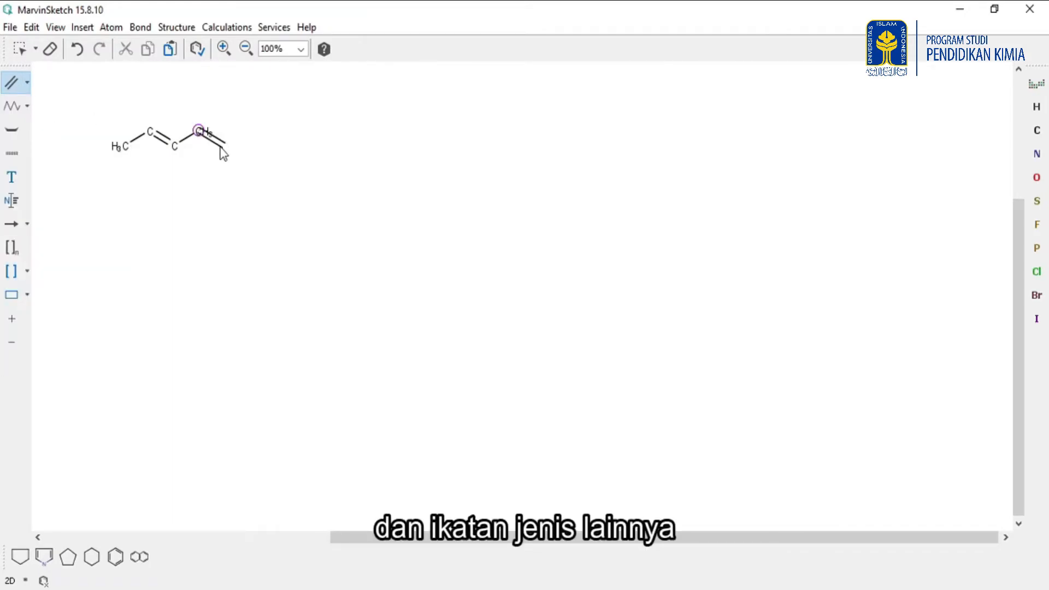
{"action": "left_click", "coordinate": [26, 82]}
{"action": "left_click", "coordinate": [47, 106]}
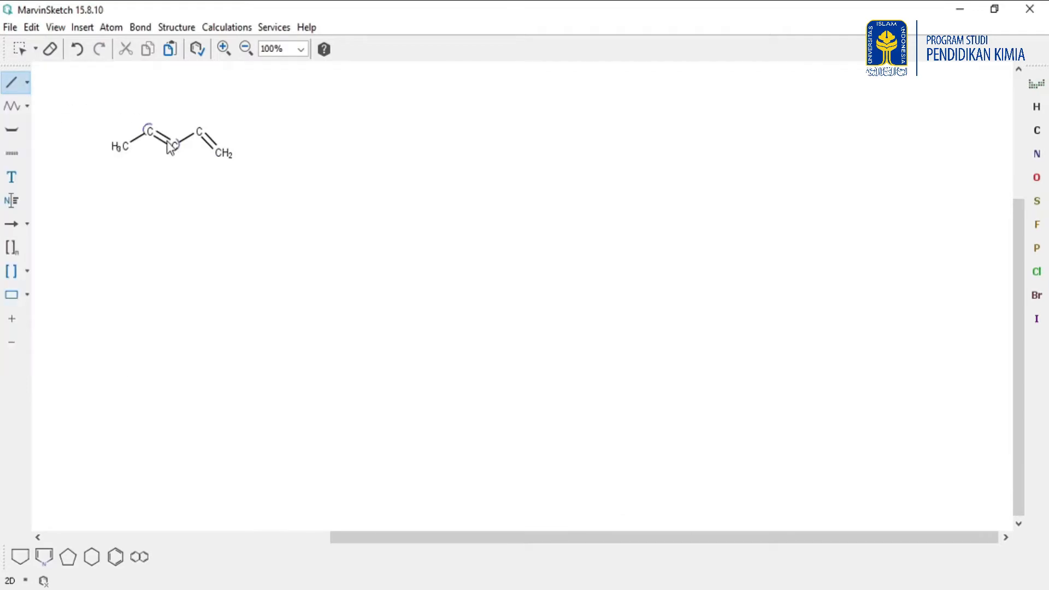
{"action": "left_click", "coordinate": [222, 155]}
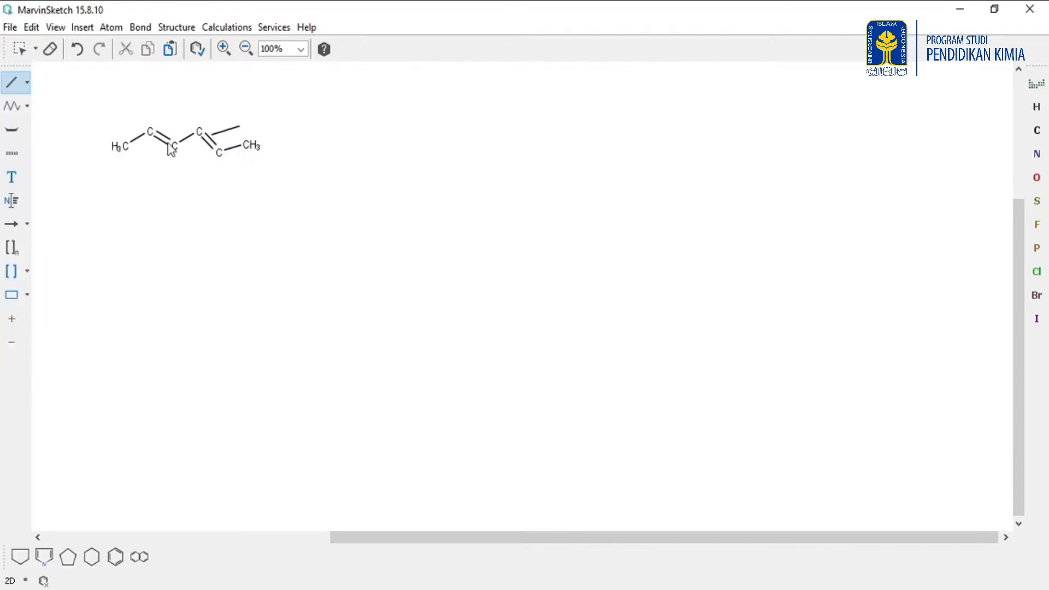
Draw an eight-carbon chain below the diene with the Draw Chain tool.
{"action": "left_click", "coordinate": [24, 44]}
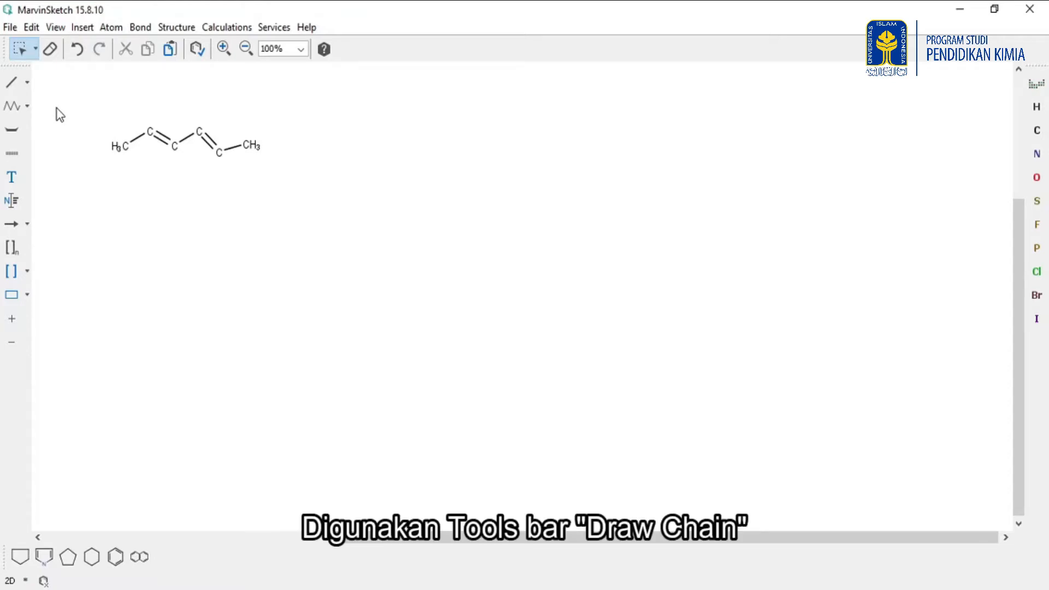
{"action": "left_click", "coordinate": [10, 114]}
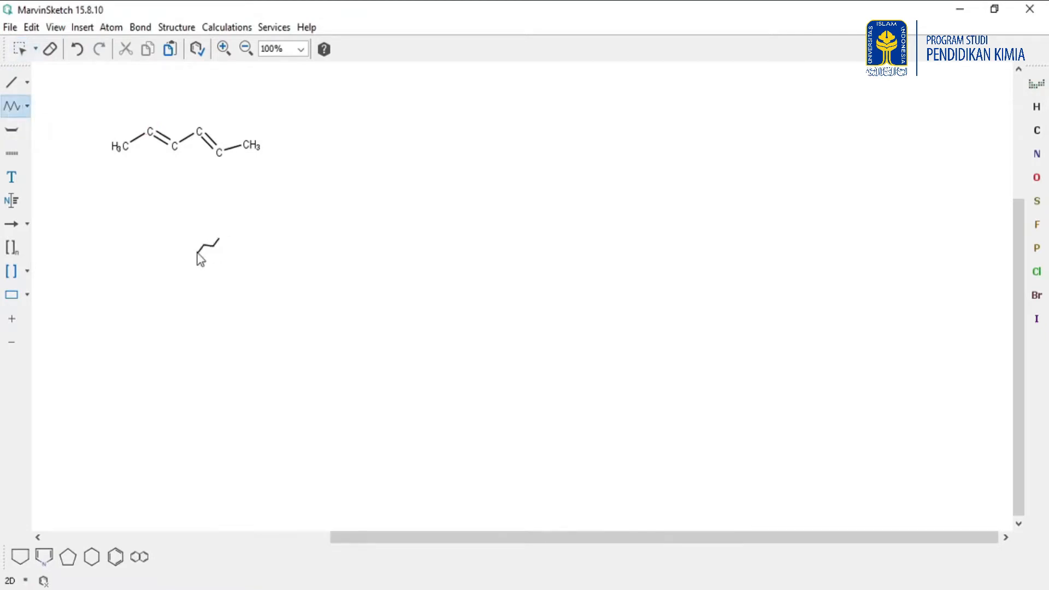
{"action": "left_click_drag", "start_coordinate": [173, 241], "coordinate": [257, 252]}
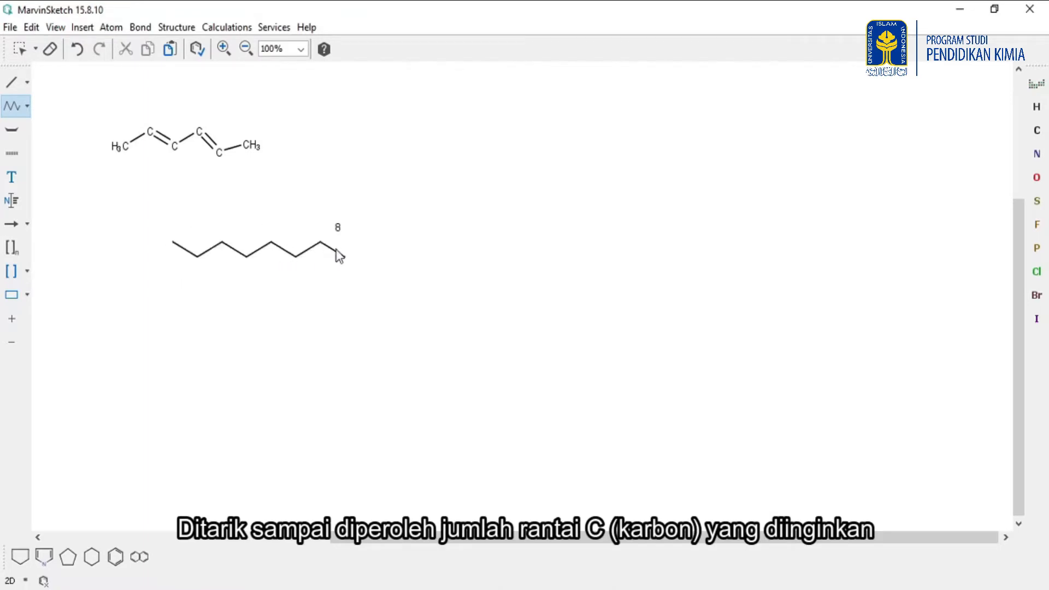
{"action": "left_click_drag", "start_coordinate": [347, 248], "coordinate": [363, 244]}
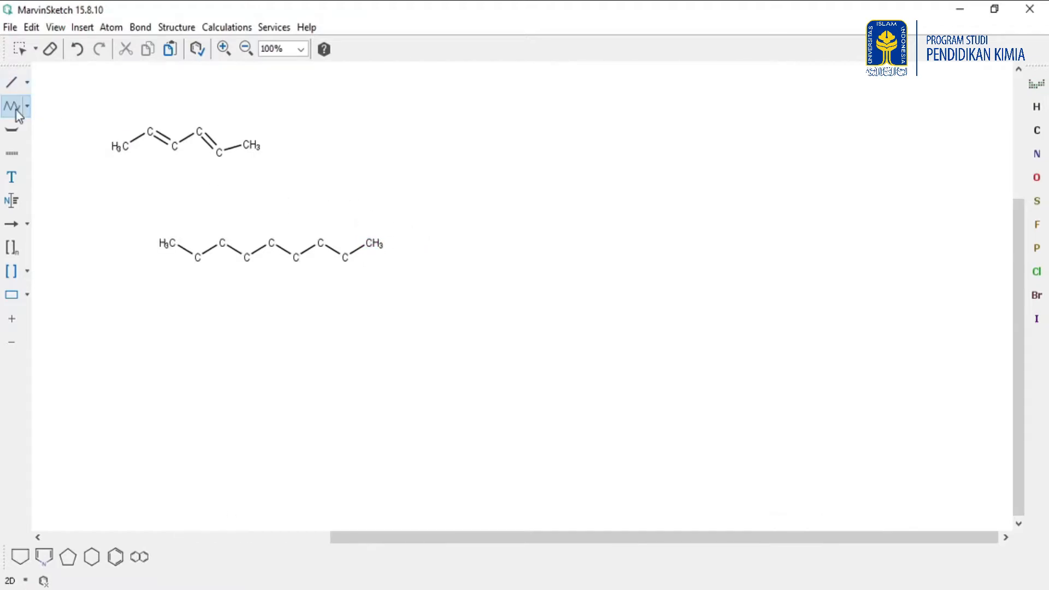
Select the whole eight-carbon chain with Rectangle Selection.
{"action": "left_click", "coordinate": [21, 50]}
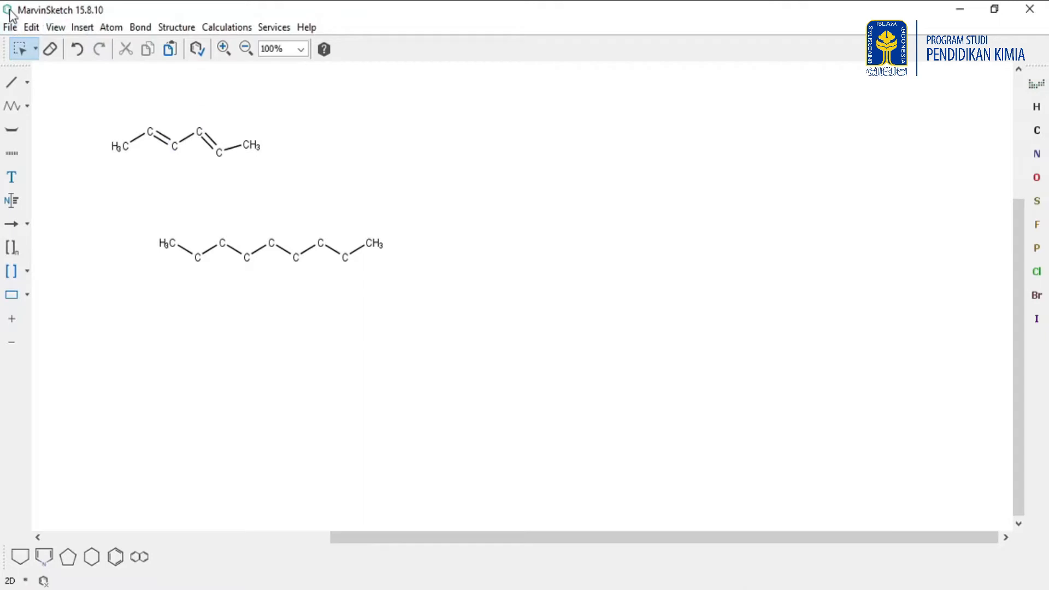
{"action": "left_click", "coordinate": [34, 50]}
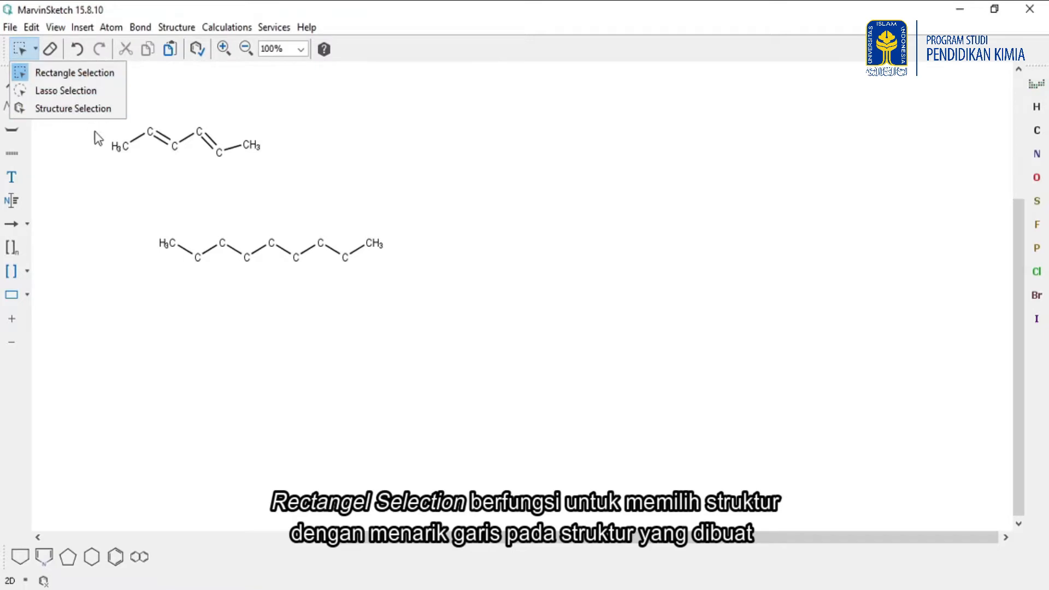
{"action": "left_click", "coordinate": [71, 72]}
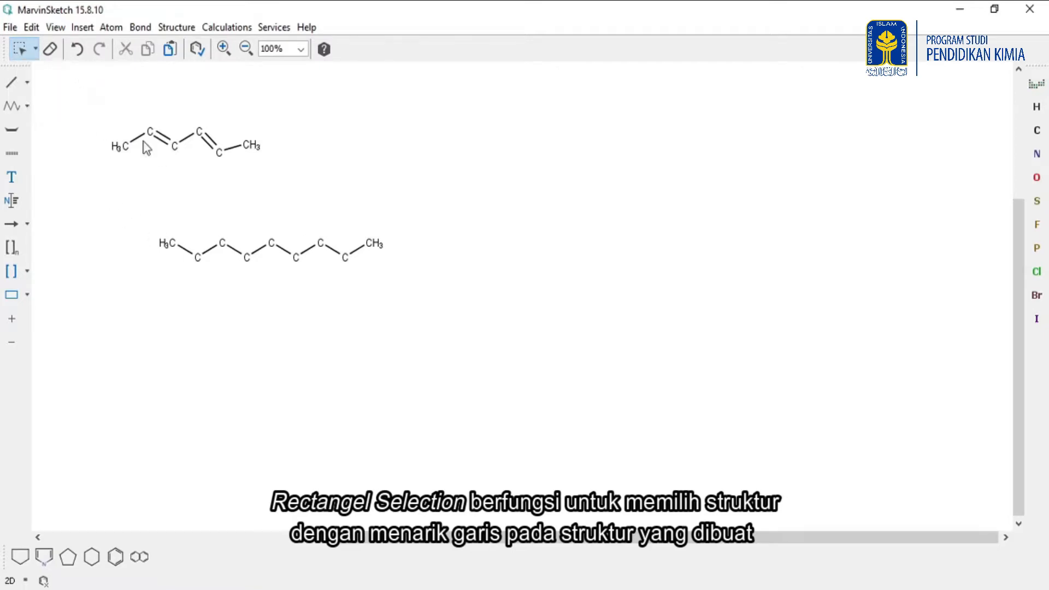
{"action": "left_click_drag", "start_coordinate": [143, 204], "coordinate": [418, 307]}
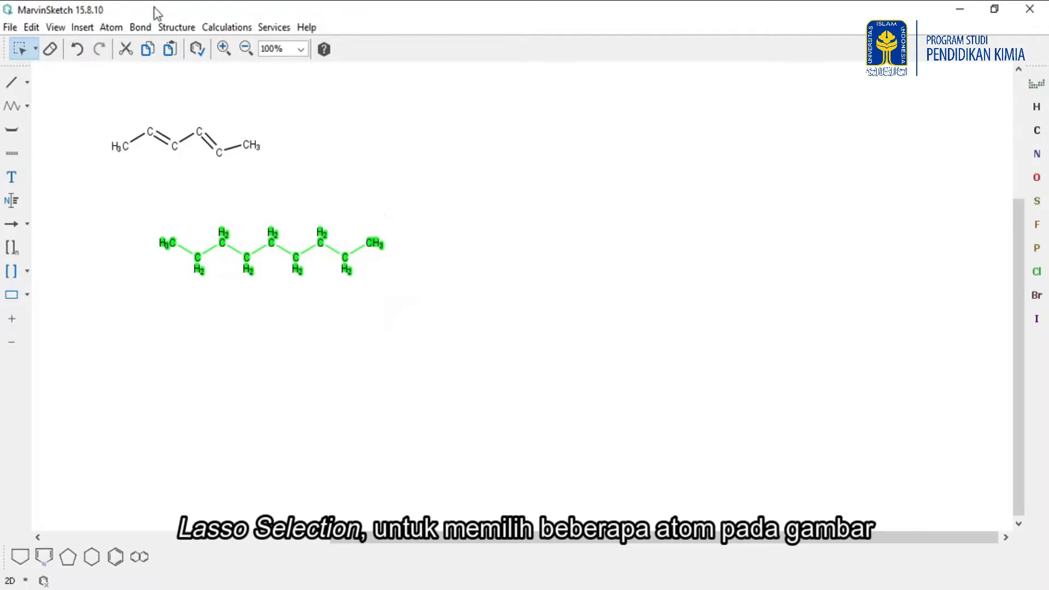
Switch to Lasso Selection and select the diene's second double bond and its two carbons.
{"action": "left_click", "coordinate": [35, 50]}
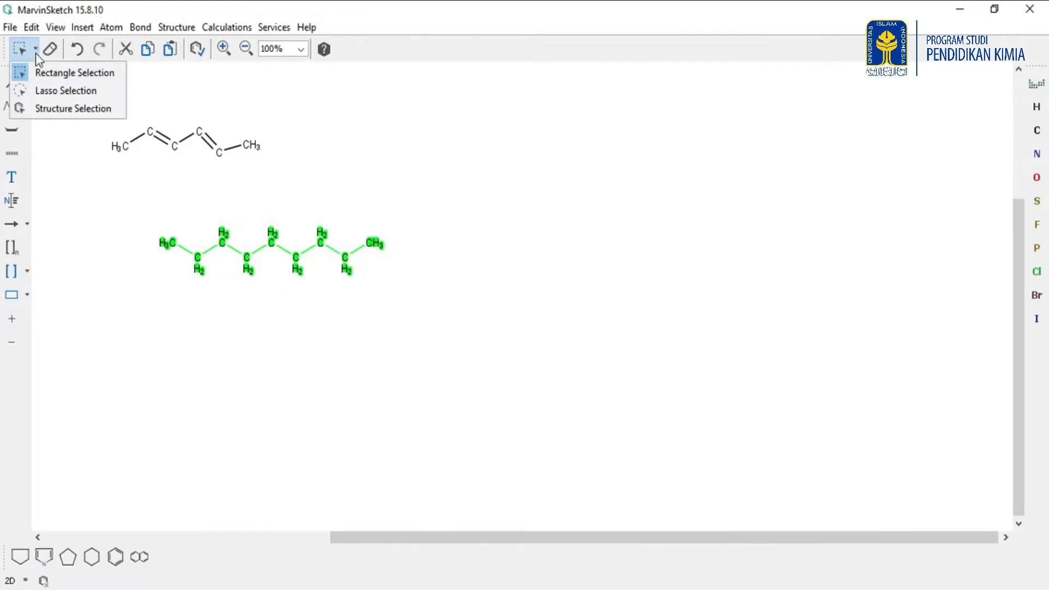
{"action": "left_click", "coordinate": [24, 90]}
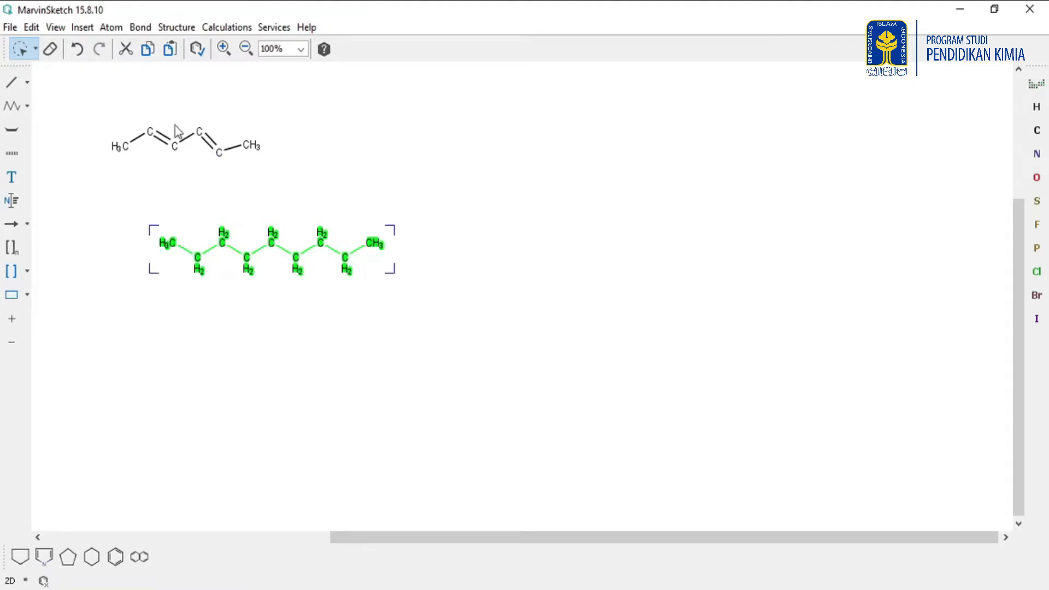
{"action": "mouse_move", "coordinate": [187, 125]}
{"action": "left_mouse_down"}
{"action": "mouse_move", "coordinate": [195, 147]}
{"action": "mouse_move", "coordinate": [234, 168]}
{"action": "mouse_move", "coordinate": [239, 127]}
{"action": "left_mouse_up"}
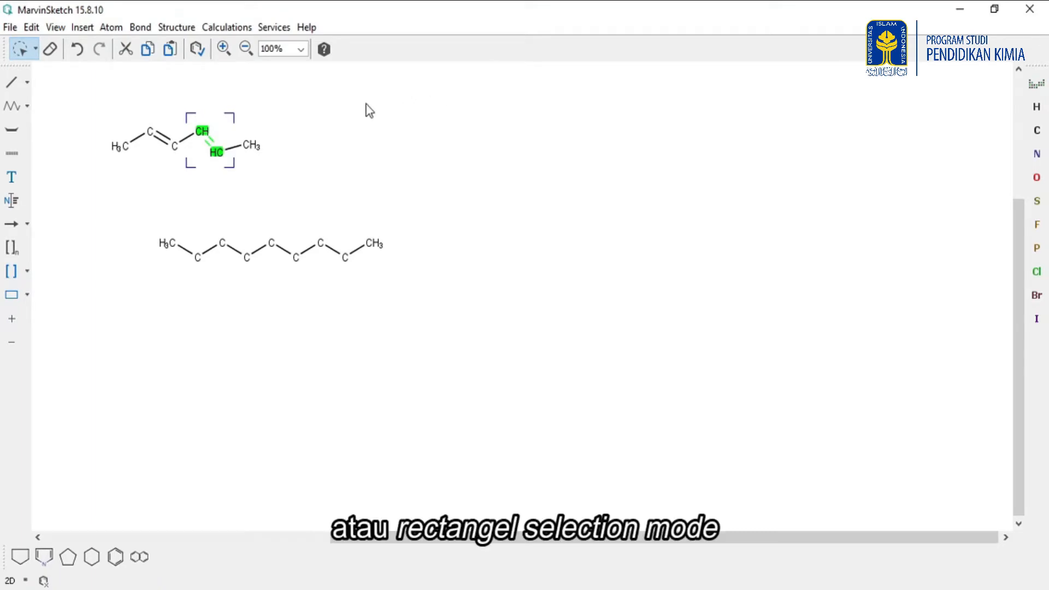
Select two adjacent carbons of the eight-carbon chain with Rectangle Selection.
{"action": "left_click", "coordinate": [35, 49]}
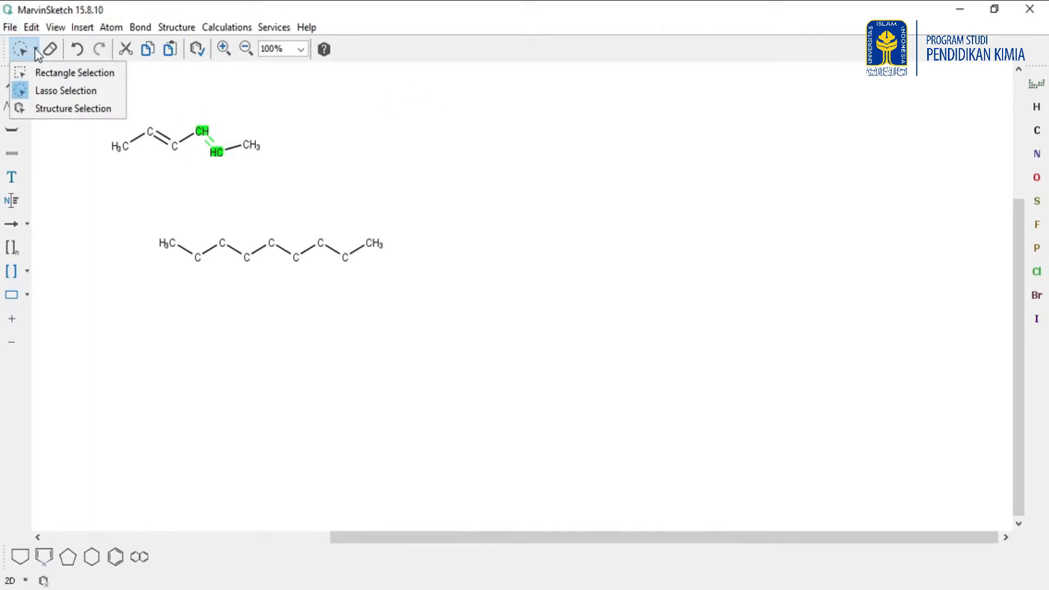
{"action": "left_click", "coordinate": [46, 74]}
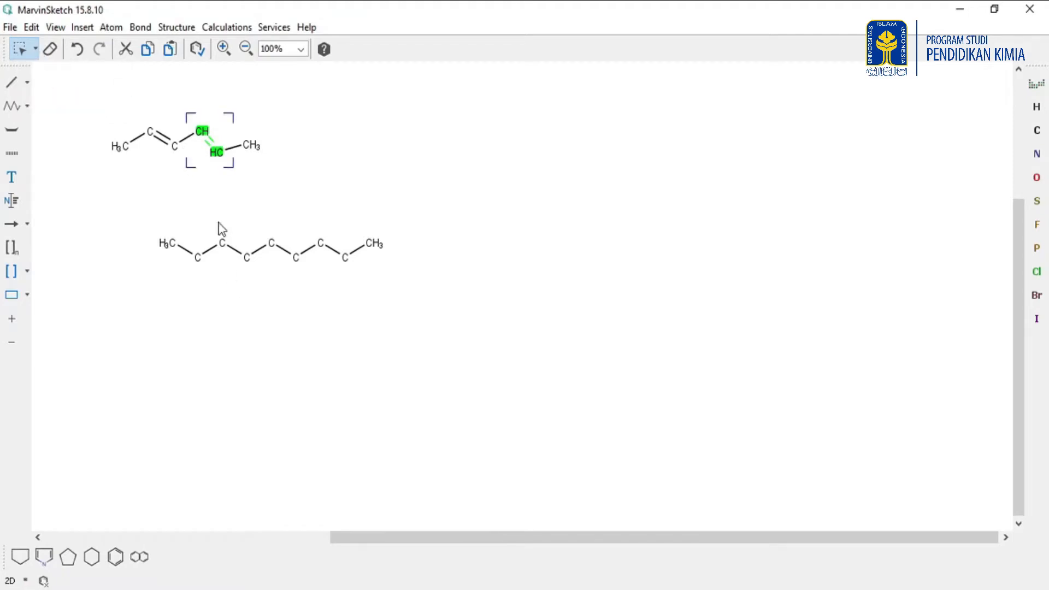
{"action": "left_click", "coordinate": [219, 261]}
{"action": "left_click_drag", "start_coordinate": [212, 232], "coordinate": [270, 286]}
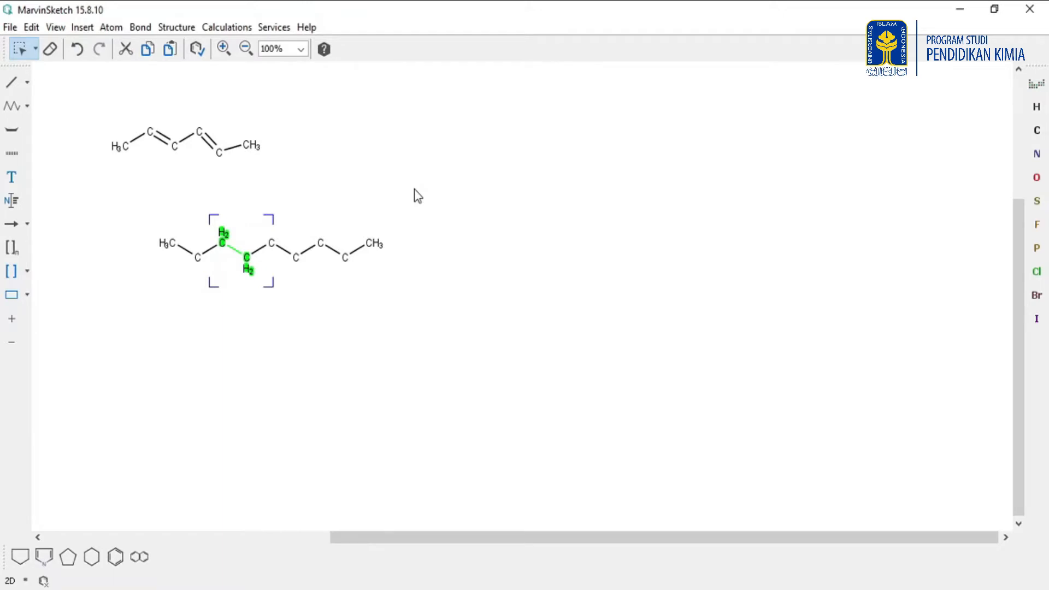
Clear the selection and select the entire diene structure.
{"action": "left_click", "coordinate": [35, 49]}
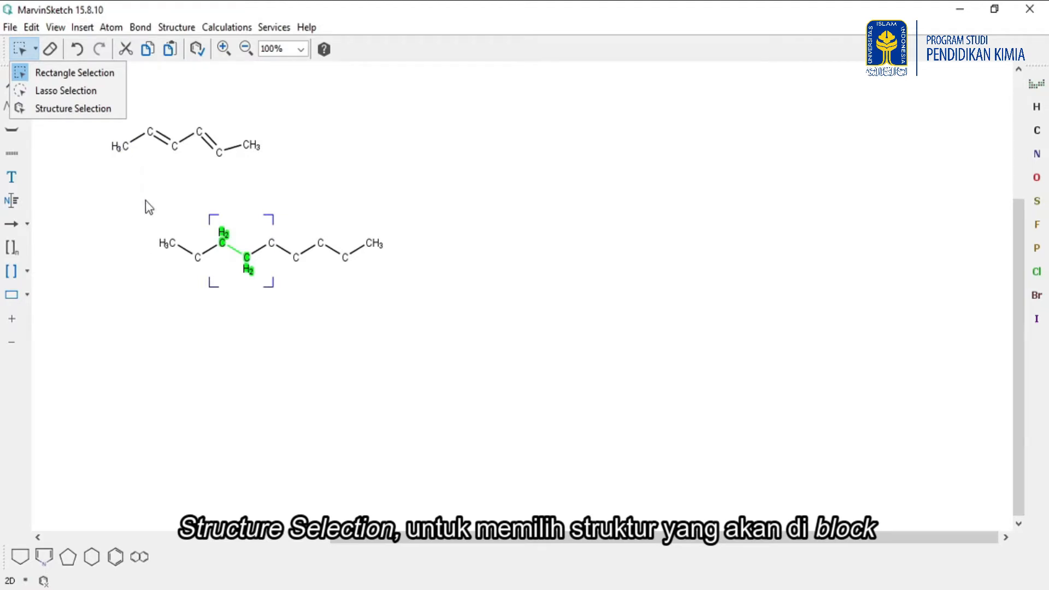
{"action": "left_click", "coordinate": [165, 217]}
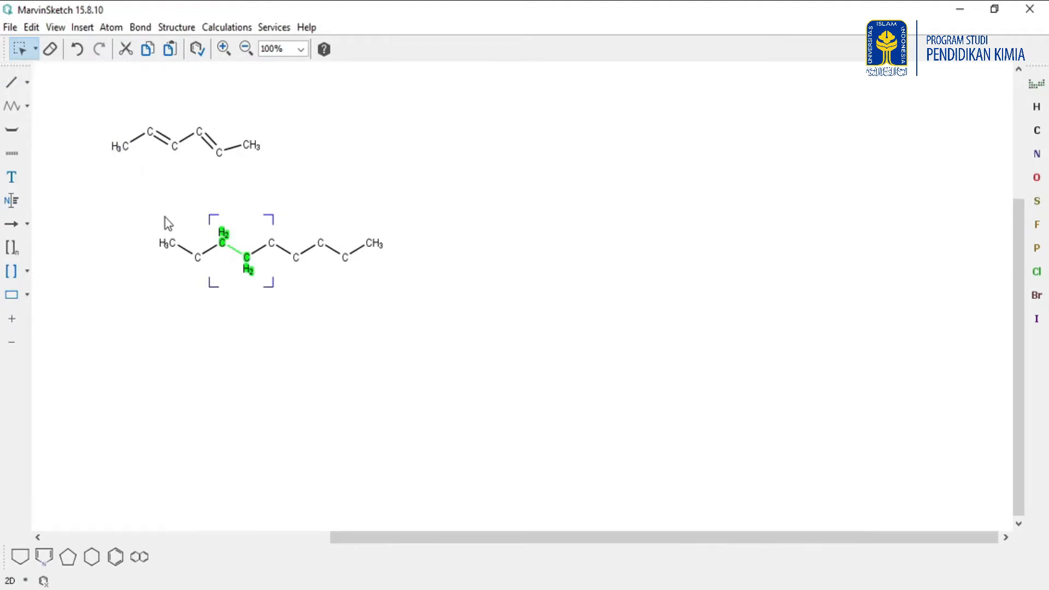
{"action": "left_click", "coordinate": [148, 232]}
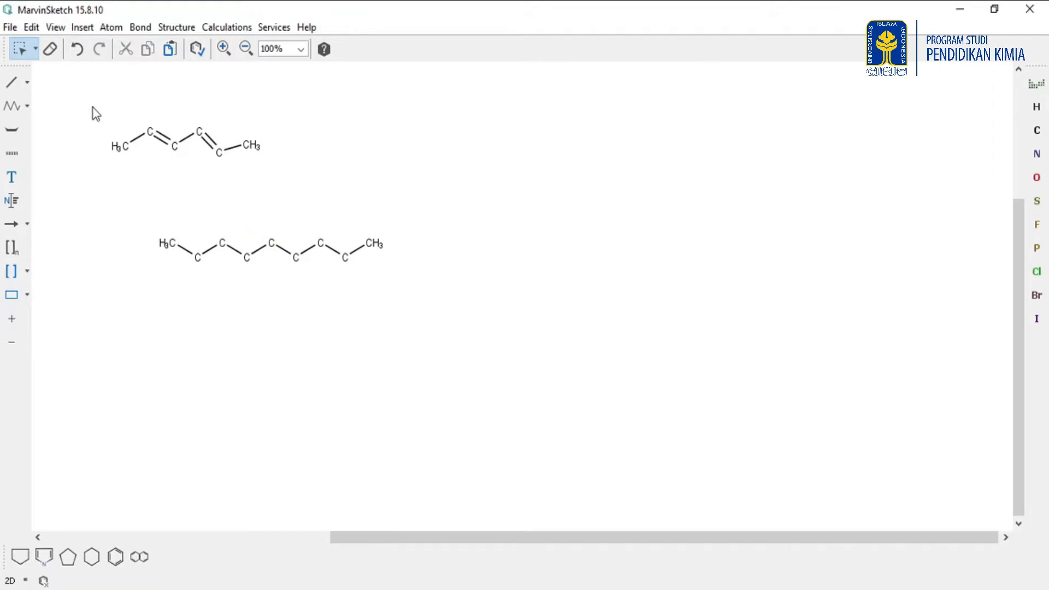
{"action": "double_click", "coordinate": [135, 145]}
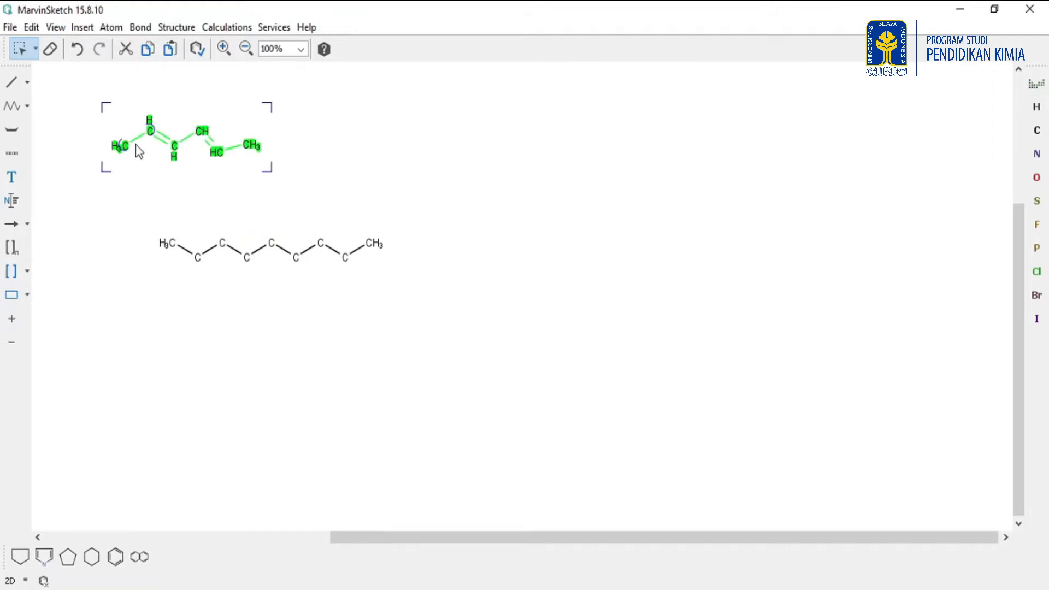
Select the eight-carbon chain with Structure Selection and erase it.
{"action": "left_click", "coordinate": [35, 50]}
{"action": "left_click", "coordinate": [54, 112]}
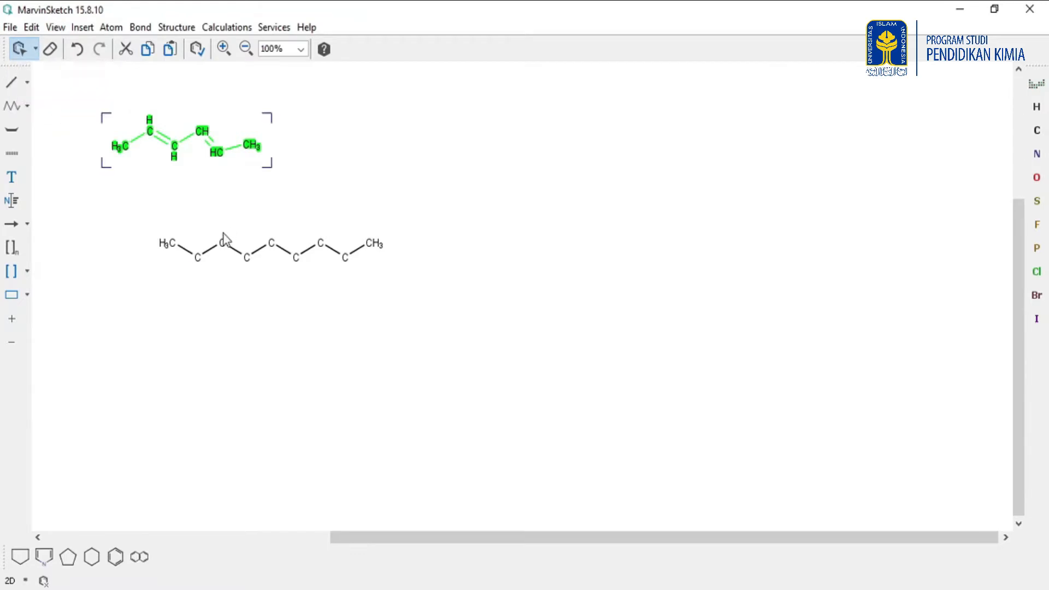
{"action": "left_click", "coordinate": [170, 243]}
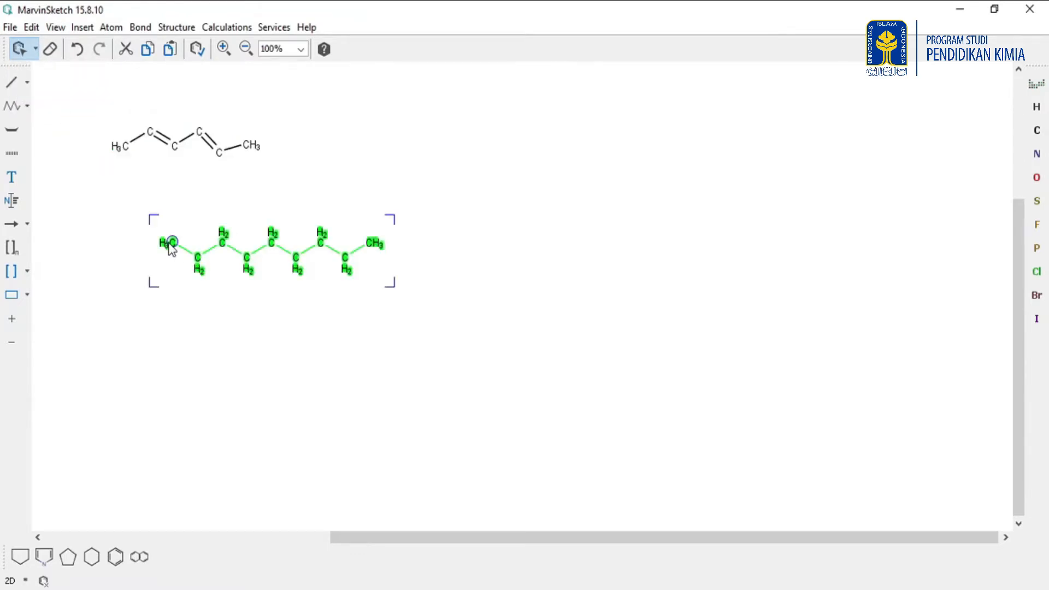
{"action": "left_click", "coordinate": [52, 54]}
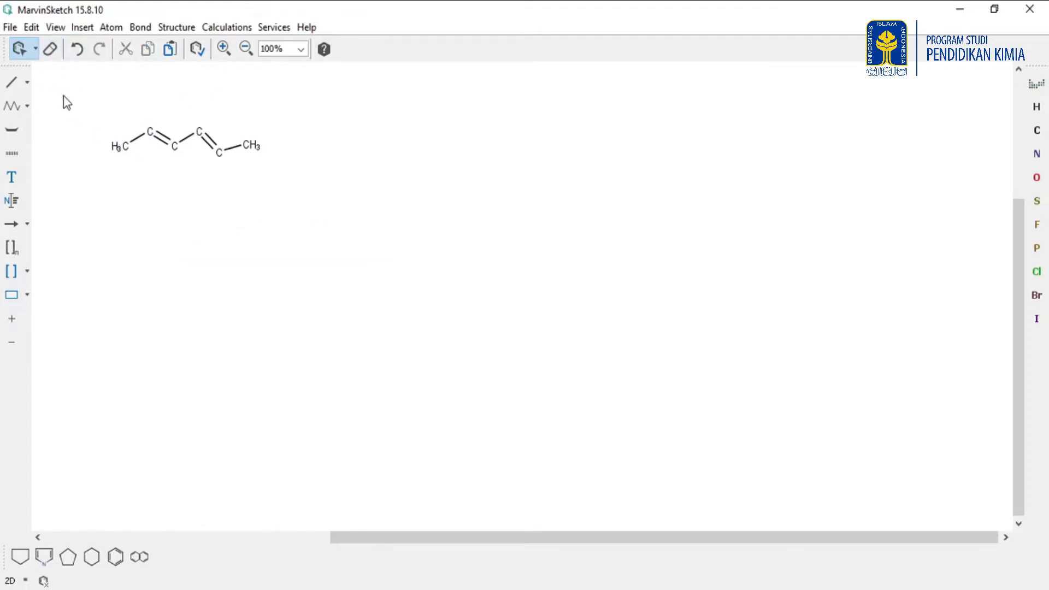
Erase the diene atom by atom from its left end using the Eraser tool.
{"action": "left_click", "coordinate": [36, 49]}
{"action": "left_click", "coordinate": [39, 76]}
{"action": "left_click", "coordinate": [51, 50]}
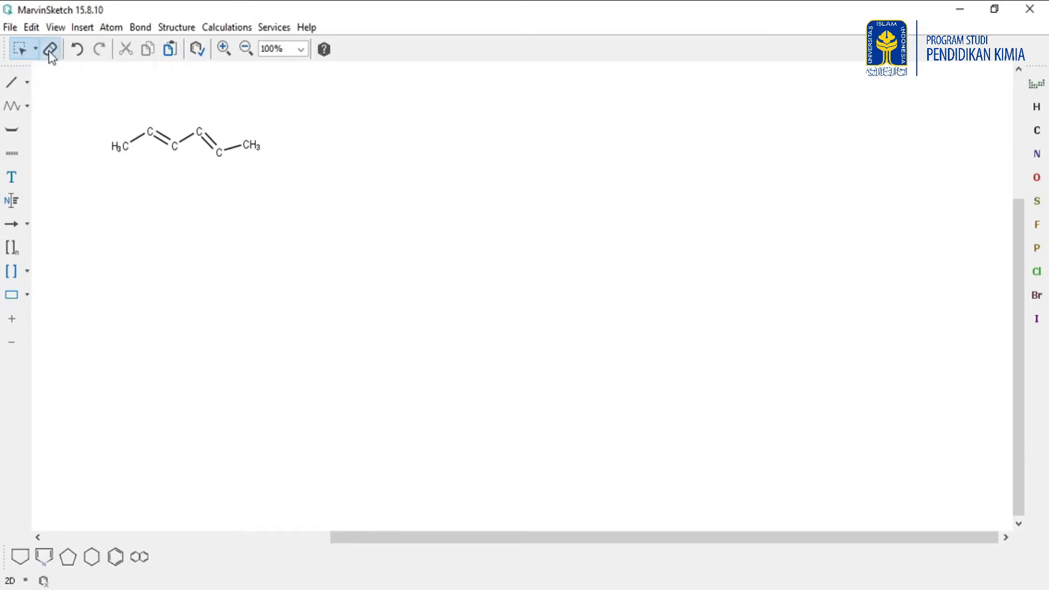
{"action": "left_click", "coordinate": [127, 149]}
{"action": "left_click", "coordinate": [150, 133]}
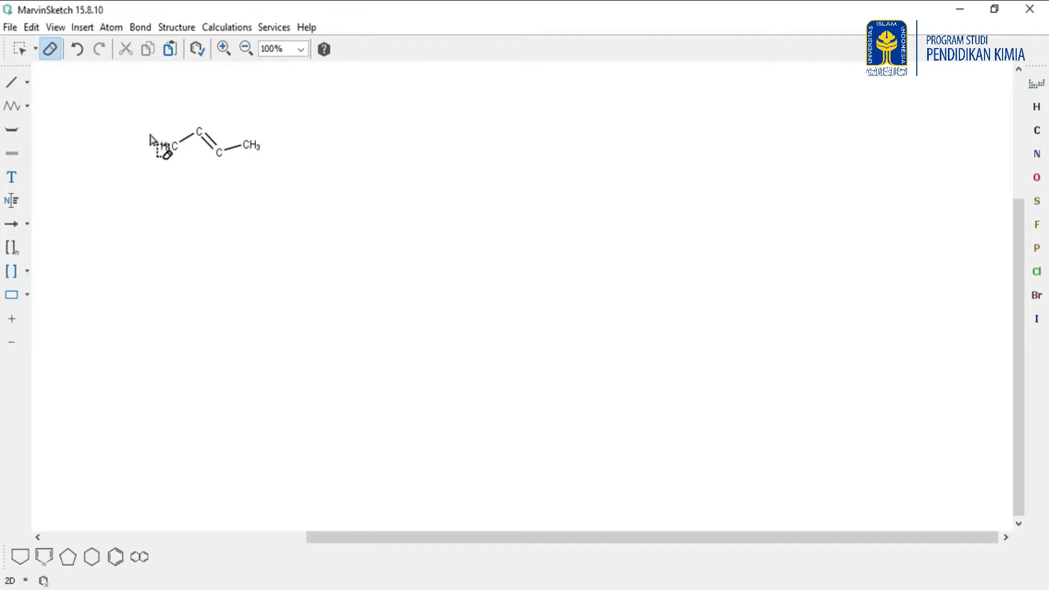
{"action": "left_click", "coordinate": [175, 146]}
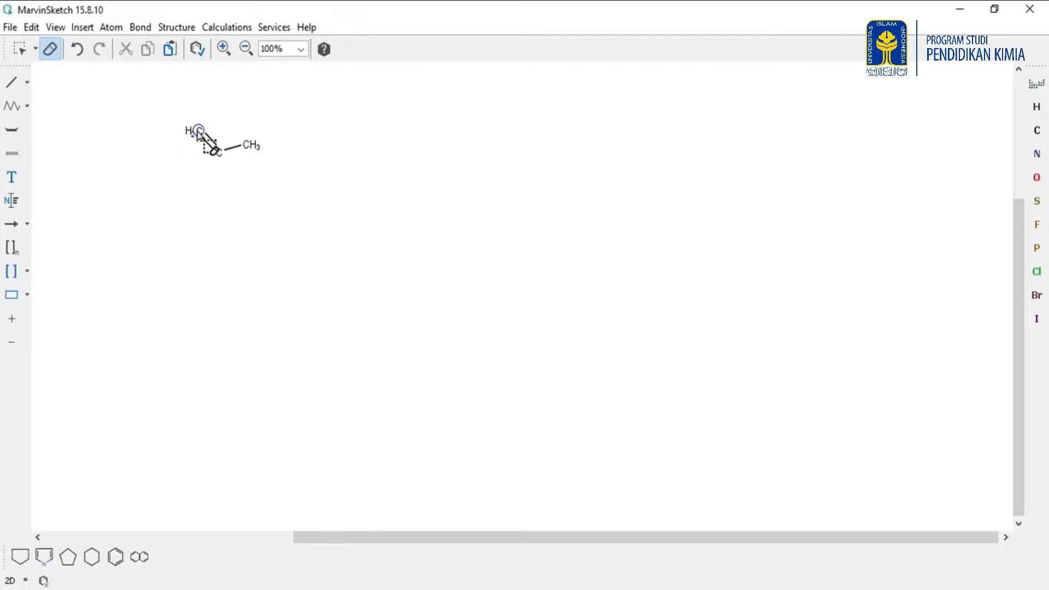
{"action": "left_click", "coordinate": [194, 130]}
{"action": "left_click", "coordinate": [219, 152]}
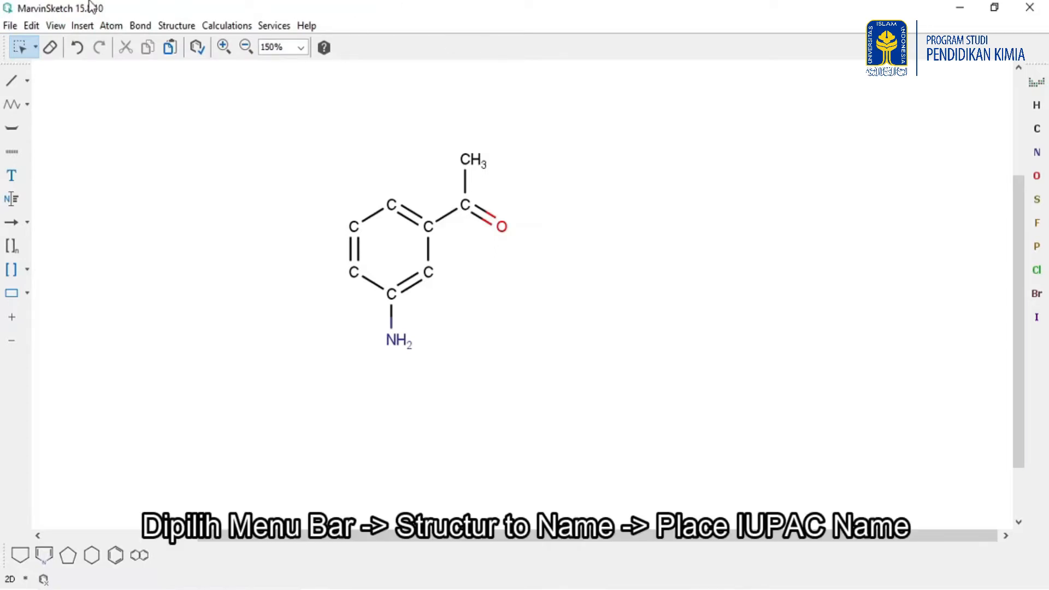
Place the IUPAC name of the aminophenyl ketone structure beneath it on the canvas.
{"action": "left_click", "coordinate": [176, 25]}
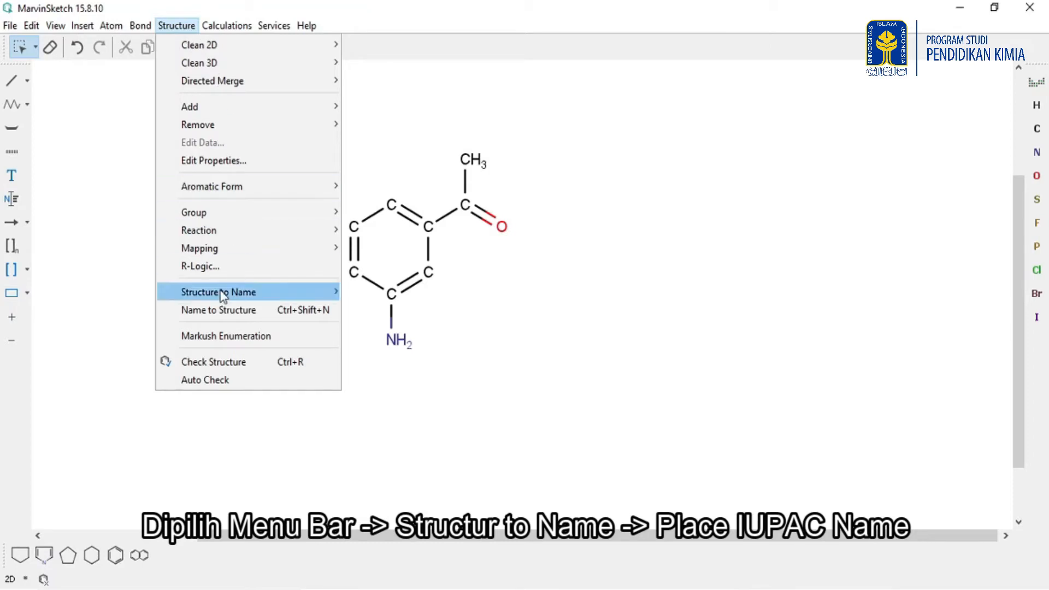
{"action": "mouse_move", "coordinate": [216, 297]}
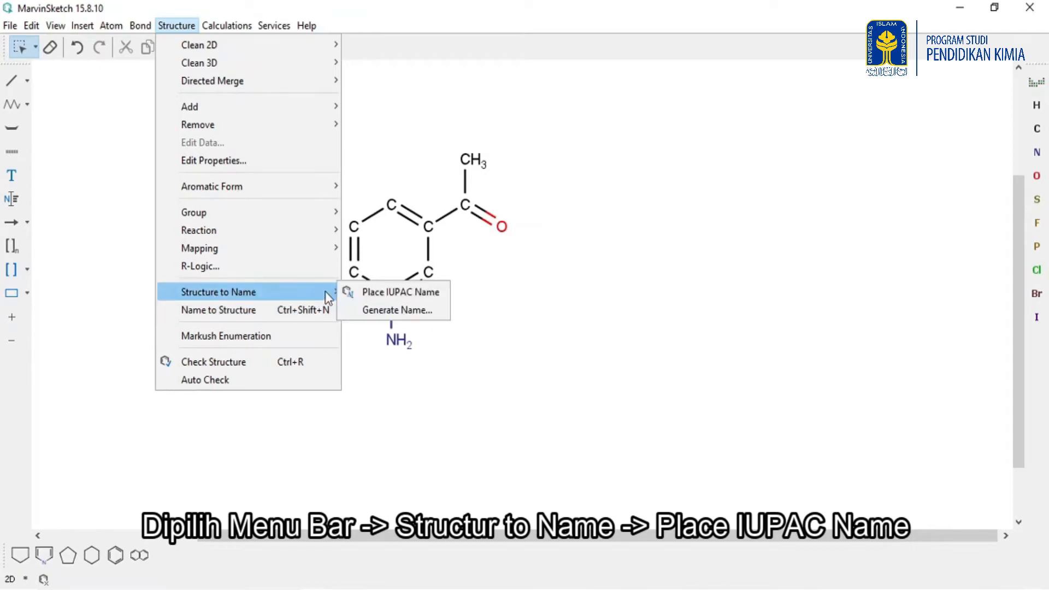
{"action": "left_click", "coordinate": [379, 295]}
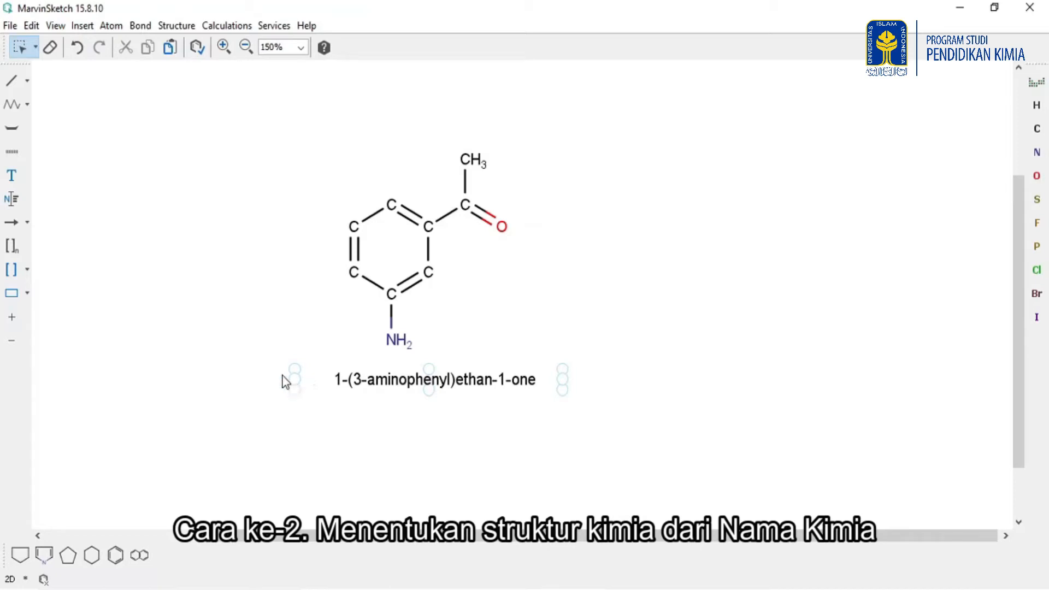
{"action": "left_click", "coordinate": [246, 198]}
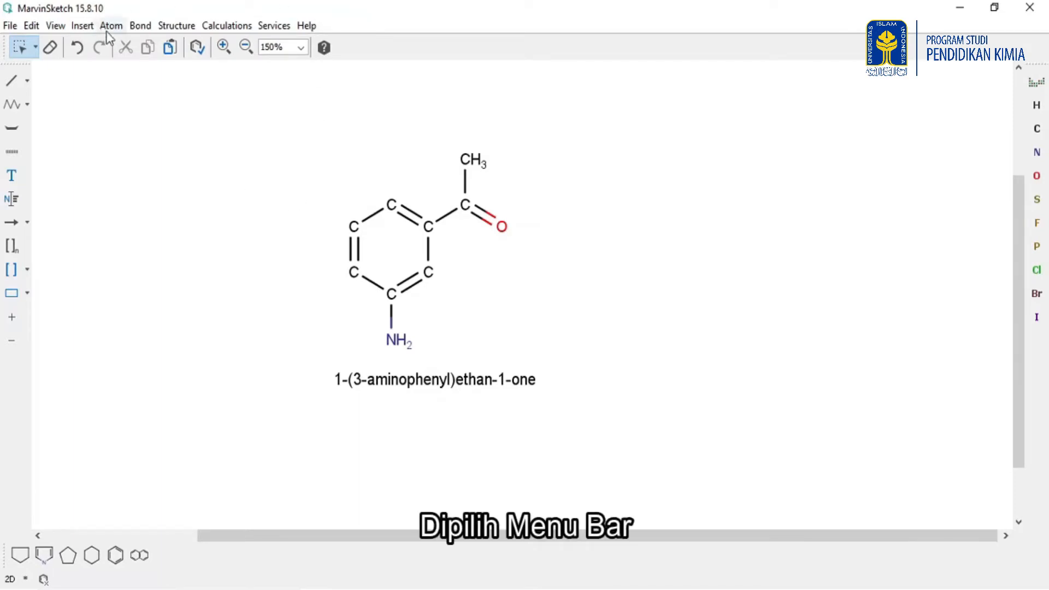
Import a structure from the chemical name methylphenol using Name to Structure.
{"action": "left_click", "coordinate": [187, 27]}
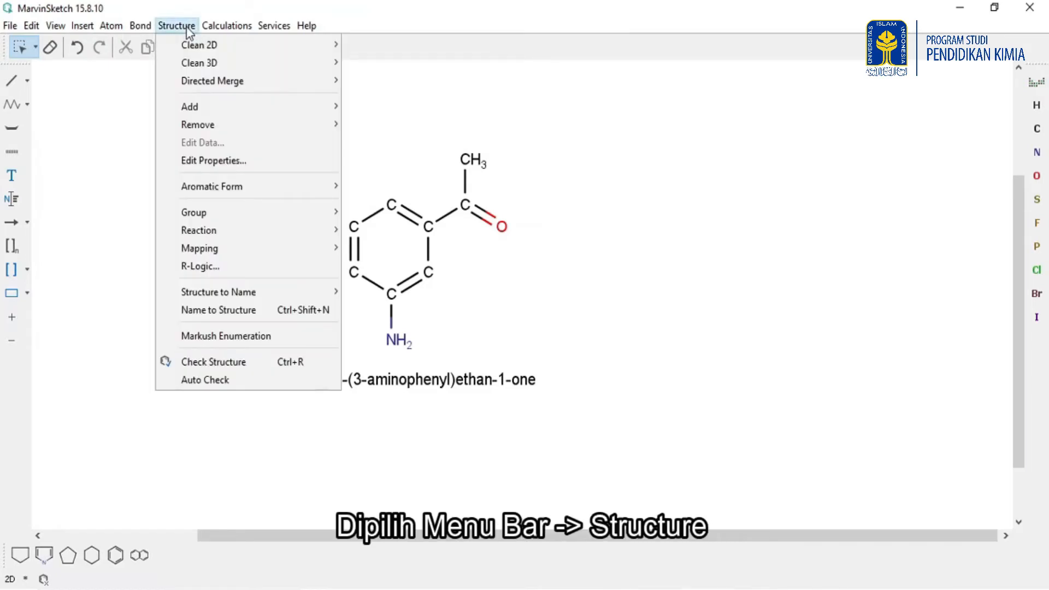
{"action": "left_click", "coordinate": [249, 313]}
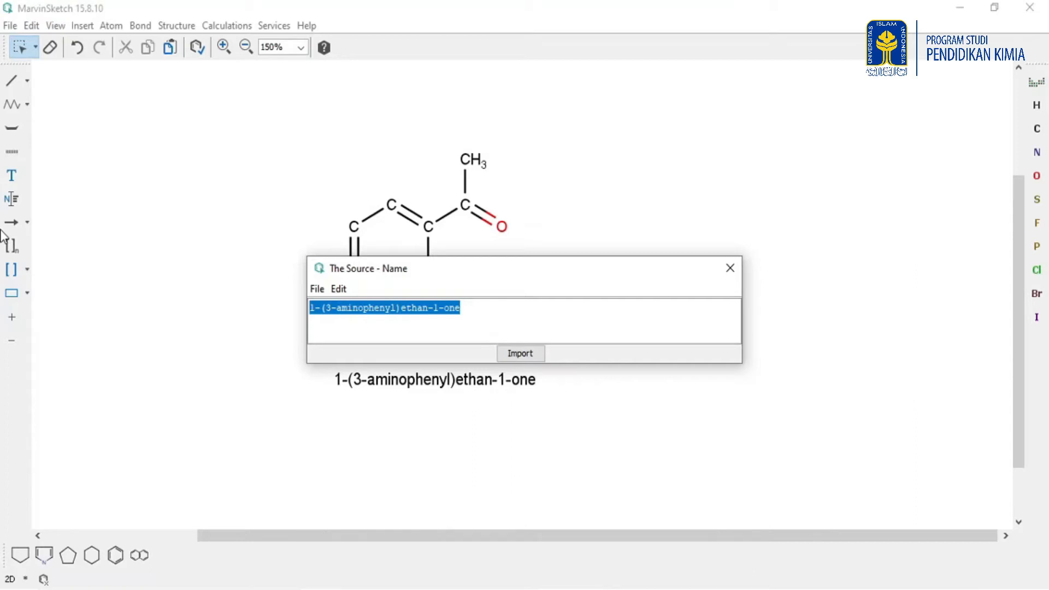
{"action": "type", "text": "pheno"}
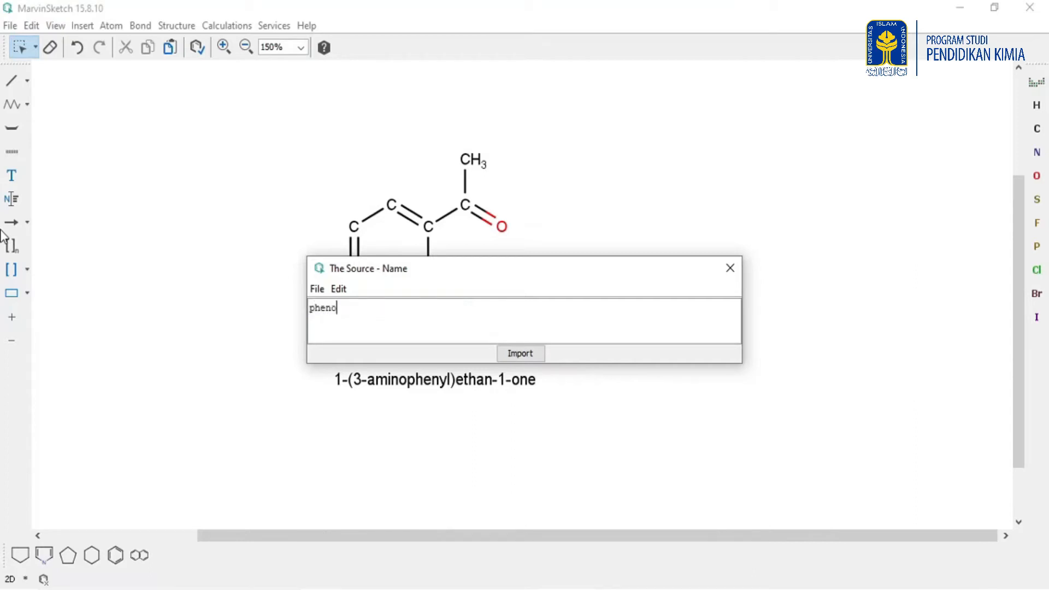
{"action": "key", "text": "BackSpace"}
{"action": "key", "text": "BackSpace"}
{"action": "key", "text": "BackSpace"}
{"action": "key", "text": "BackSpace"}
{"action": "key", "text": "BackSpace"}
{"action": "type", "text": "metil"}
{"action": "key", "text": "BackSpace"}
{"action": "key", "text": "BackSpace"}
{"action": "type", "text": "hylphenol"}
{"action": "key", "text": "Return"}
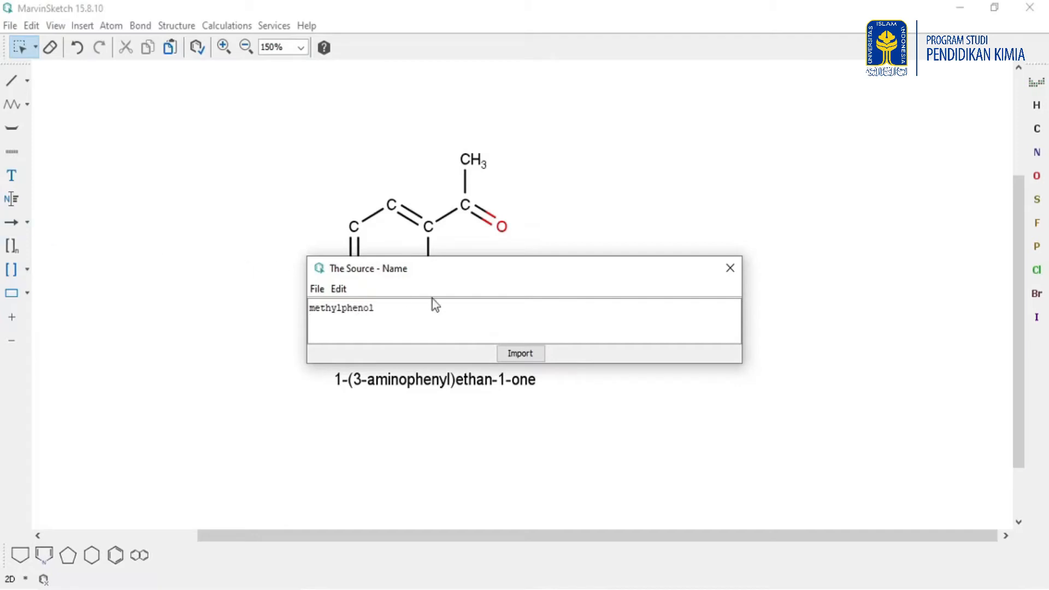
{"action": "left_click", "coordinate": [522, 356]}
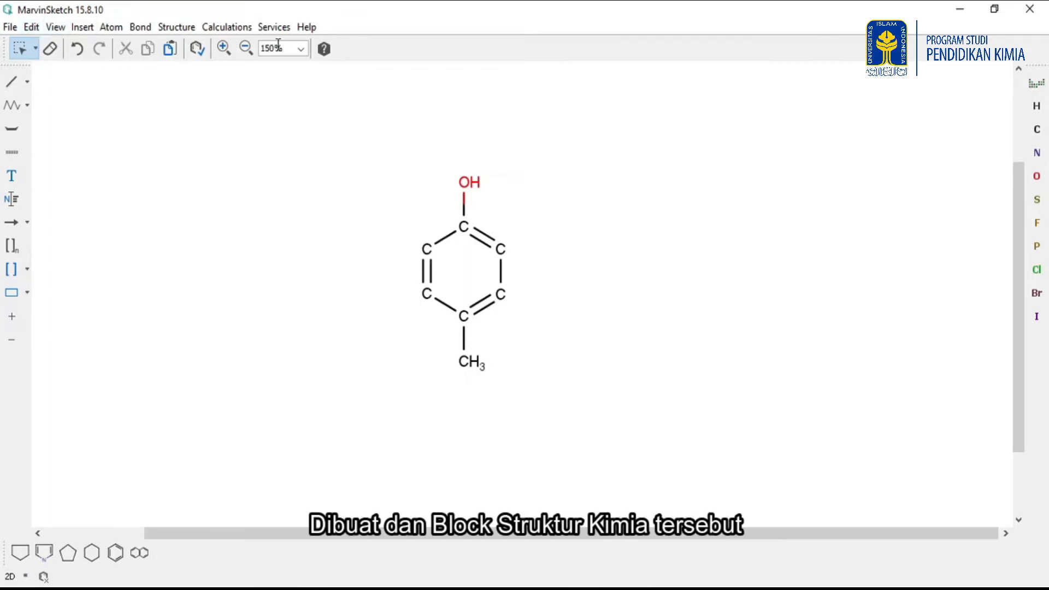
Select the 4-methylphenol structure and set the carbon label preference to Never.
{"action": "left_click_drag", "start_coordinate": [362, 111], "coordinate": [620, 432]}
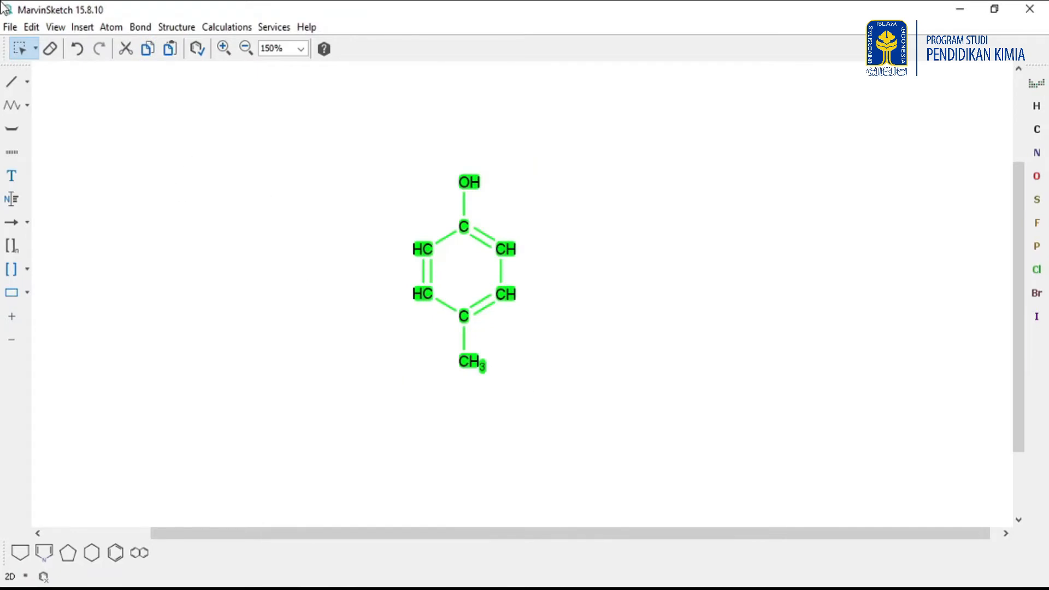
{"action": "left_click", "coordinate": [32, 27]}
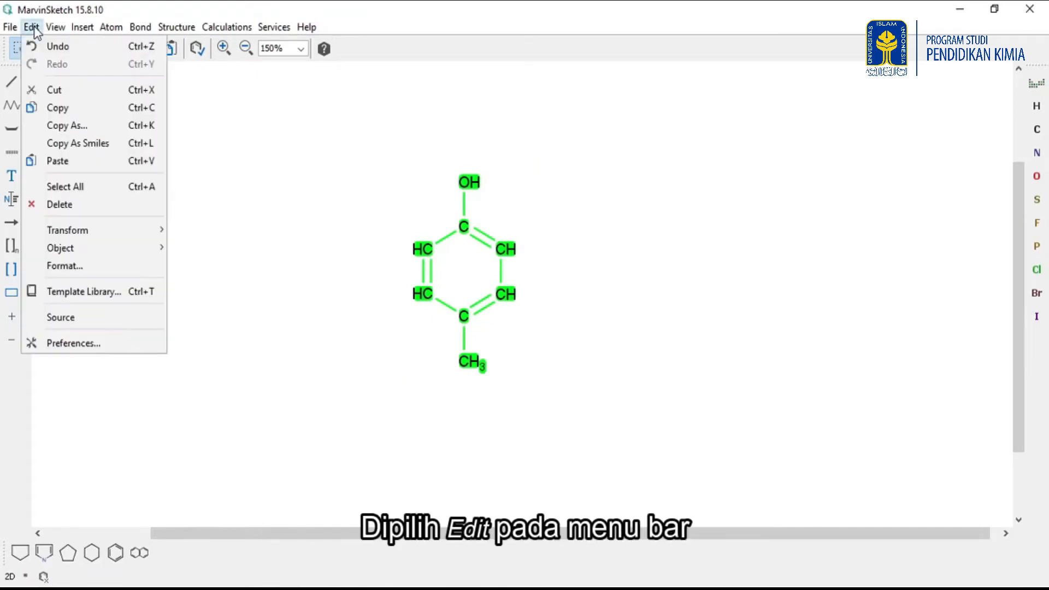
{"action": "left_click", "coordinate": [74, 344]}
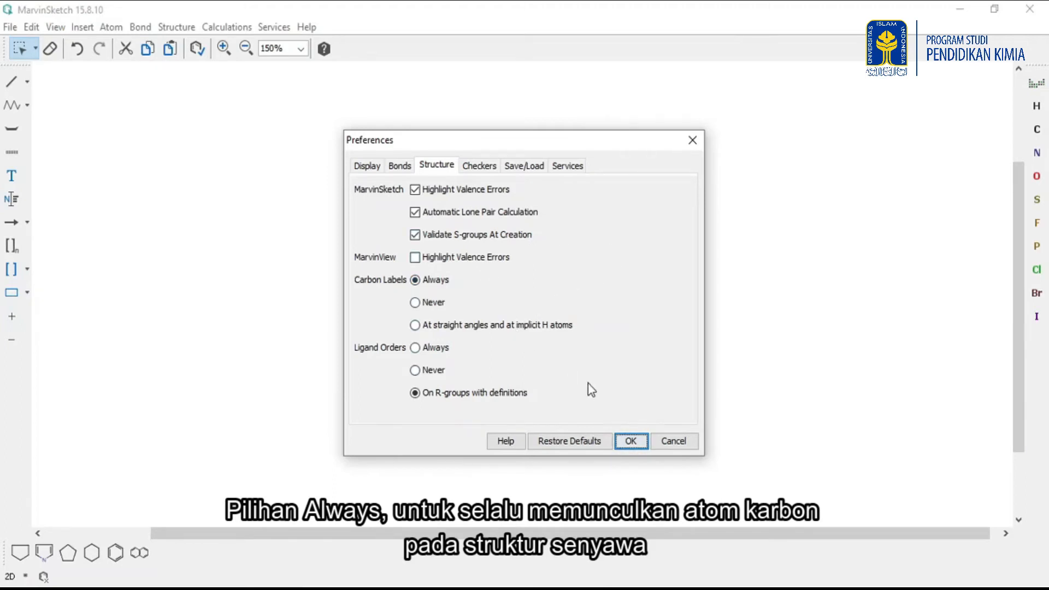
{"action": "left_click", "coordinate": [435, 303]}
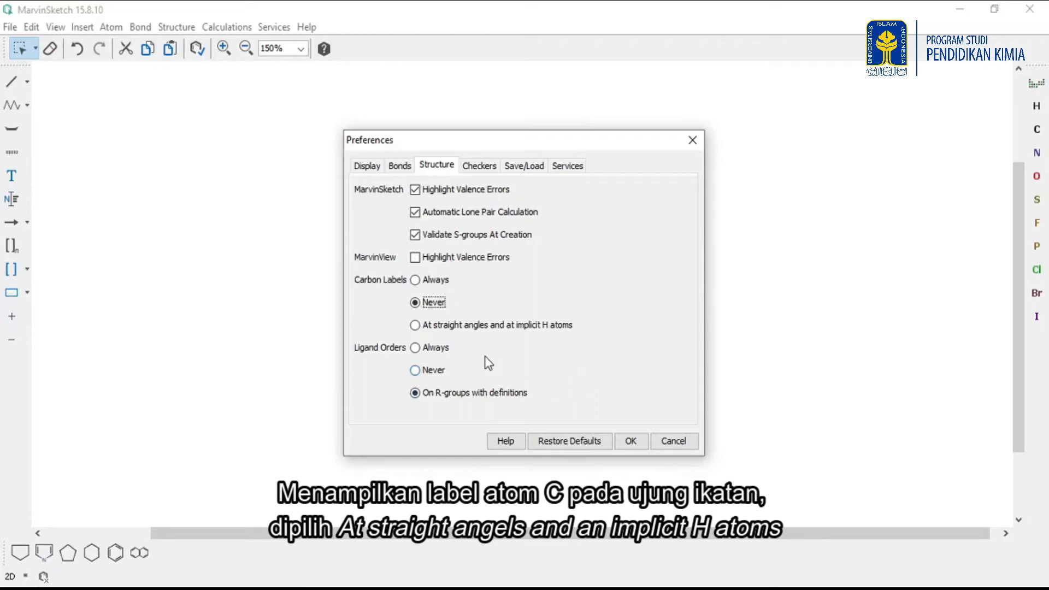
{"action": "left_click", "coordinate": [501, 327]}
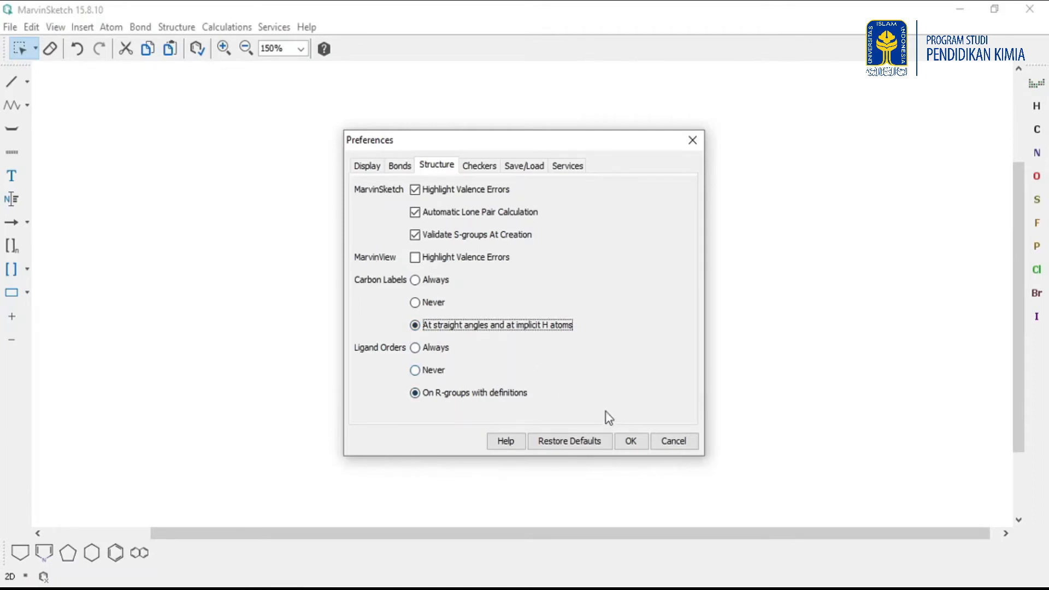
{"action": "left_click", "coordinate": [435, 304]}
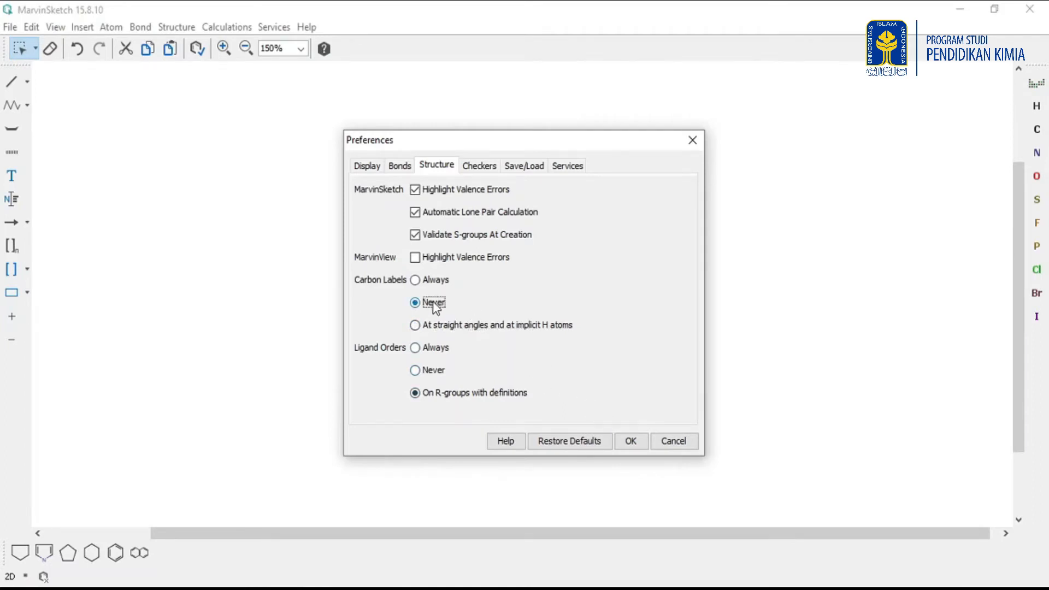
{"action": "left_click", "coordinate": [631, 442]}
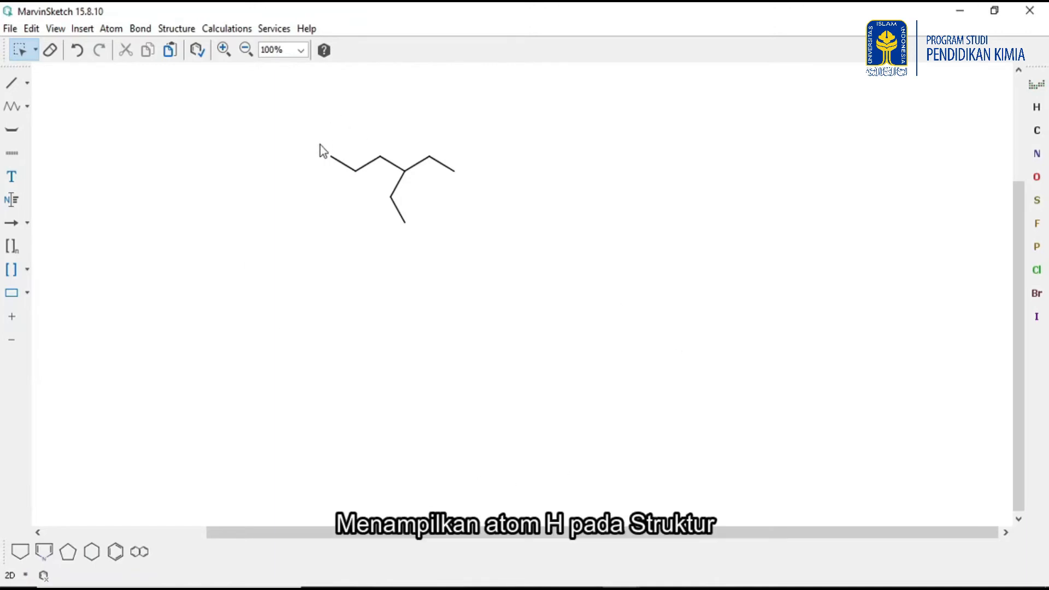
Select the branched alkane and add explicit hydrogens to all its atoms.
{"action": "left_click_drag", "start_coordinate": [320, 139], "coordinate": [520, 277]}
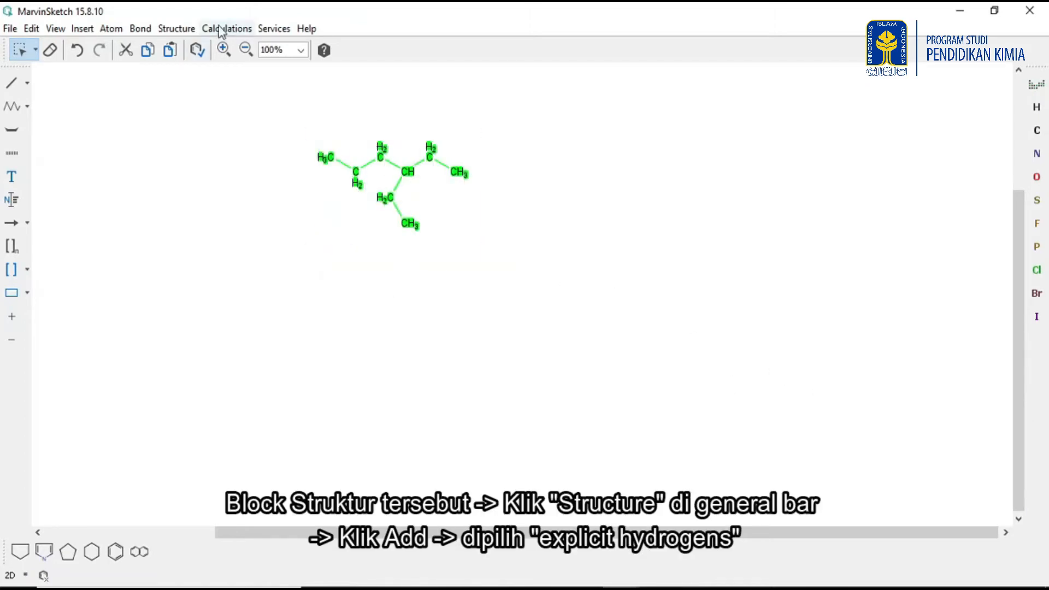
{"action": "left_click", "coordinate": [164, 29]}
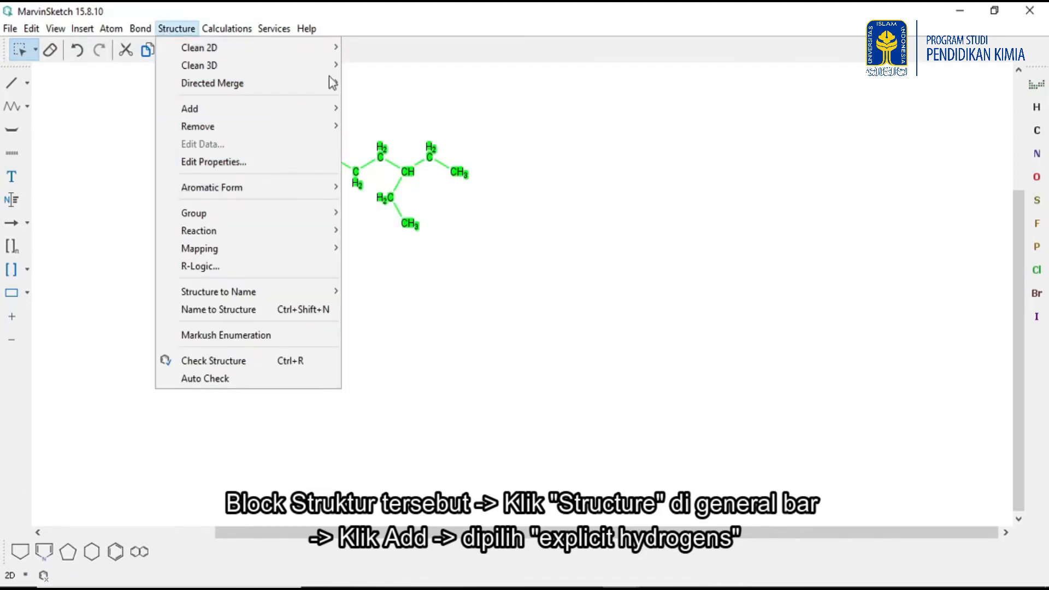
{"action": "mouse_move", "coordinate": [332, 109]}
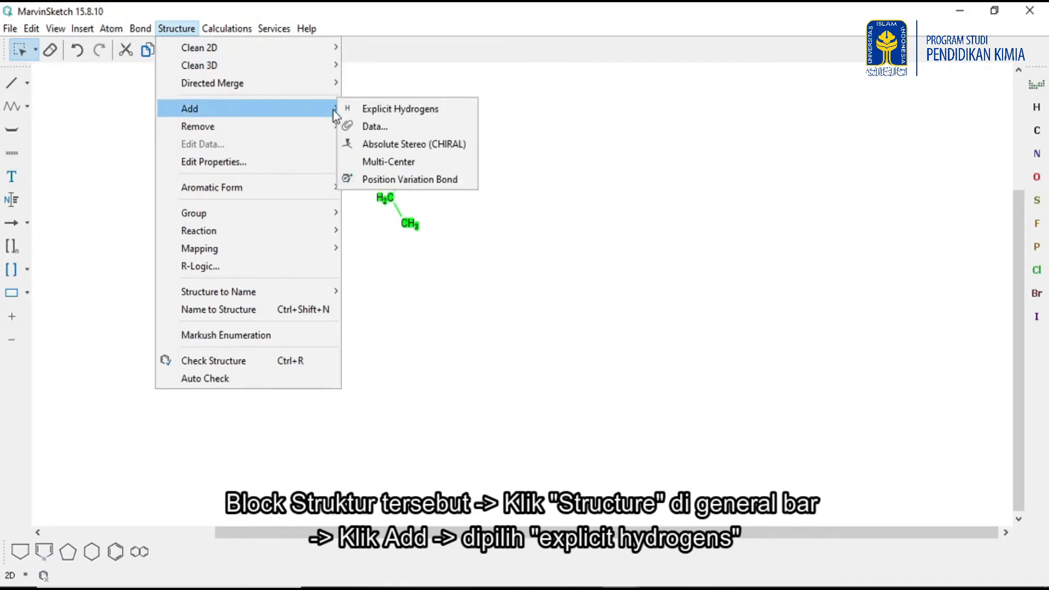
{"action": "left_click", "coordinate": [392, 111]}
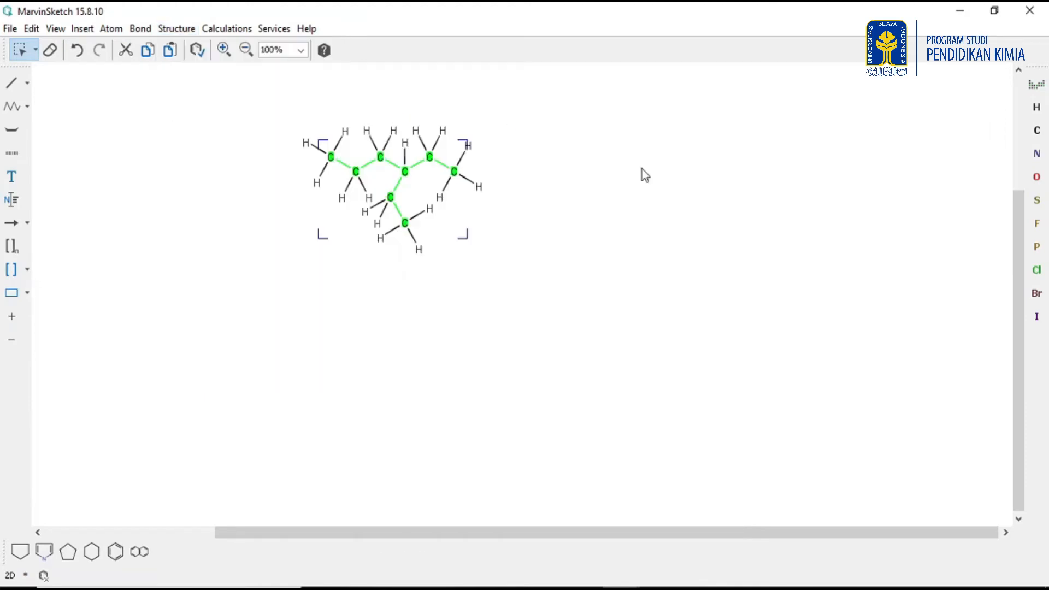
{"action": "left_click", "coordinate": [690, 204]}
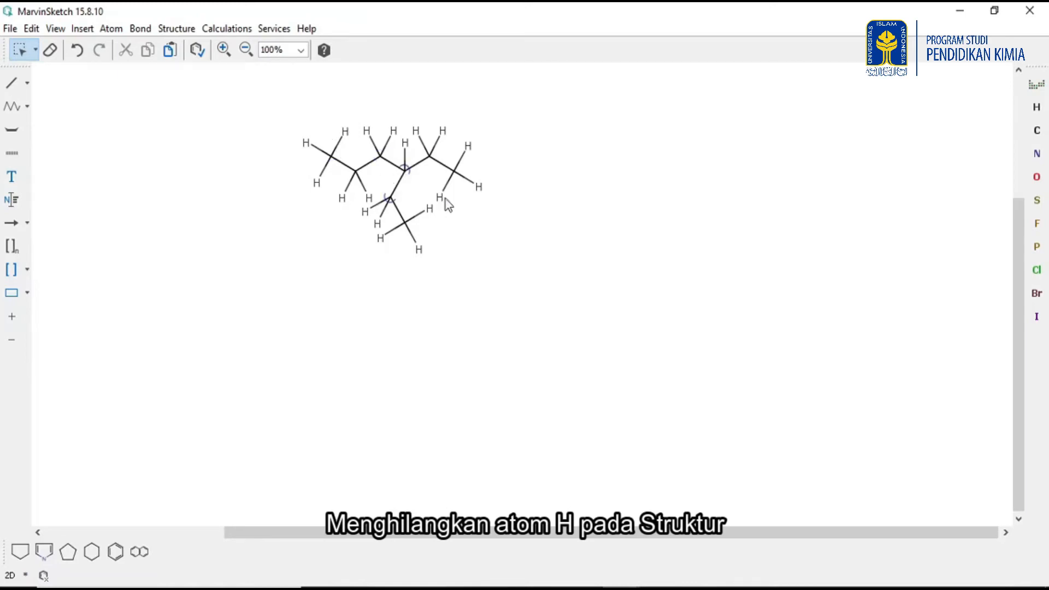
Select the whole alkane and remove its explicit hydrogens.
{"action": "left_click_drag", "start_coordinate": [274, 94], "coordinate": [569, 332]}
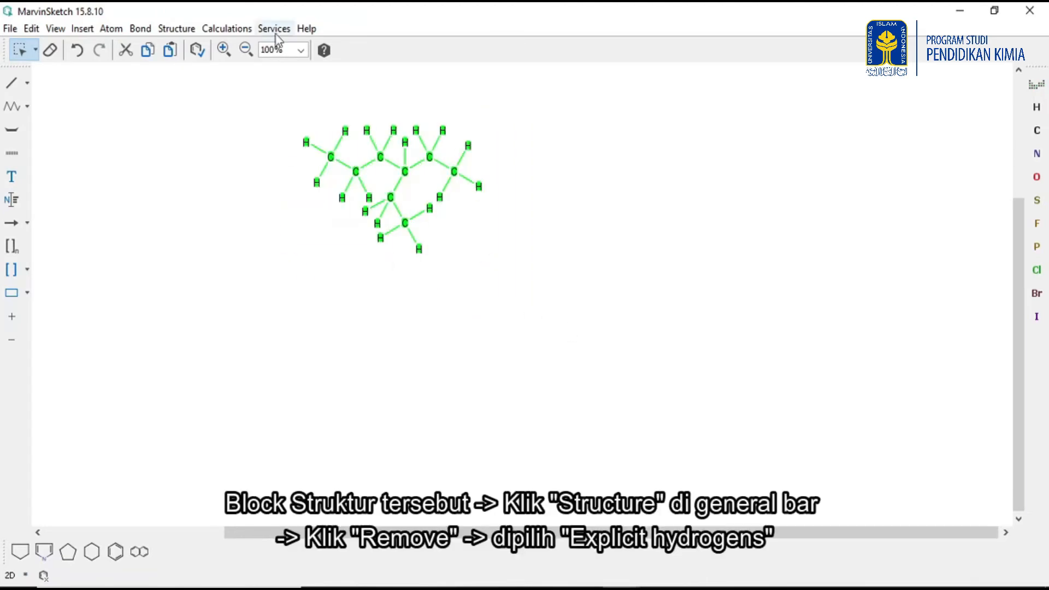
{"action": "left_click", "coordinate": [175, 28]}
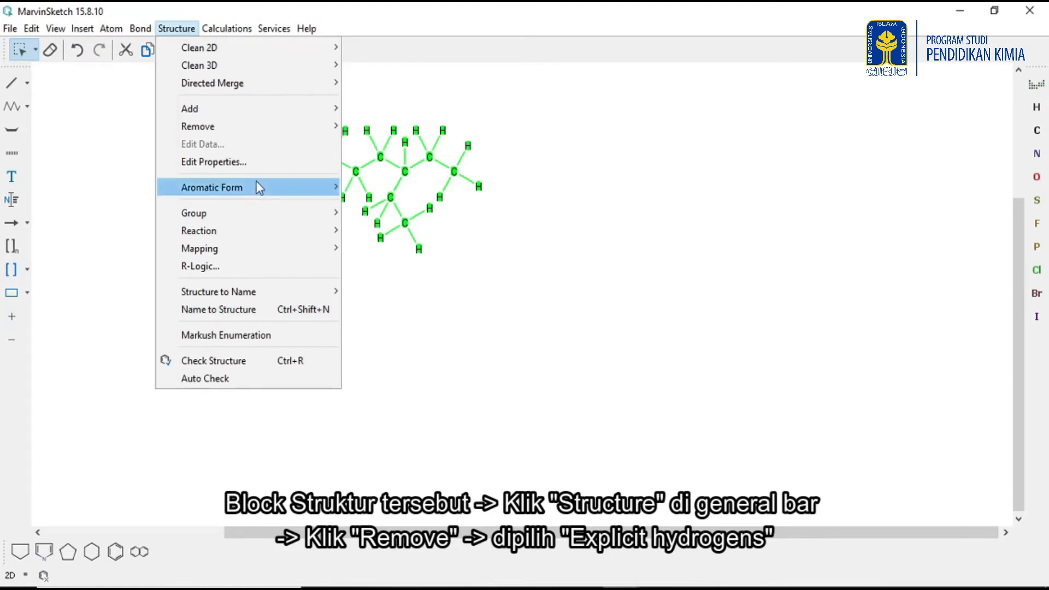
{"action": "mouse_move", "coordinate": [274, 139]}
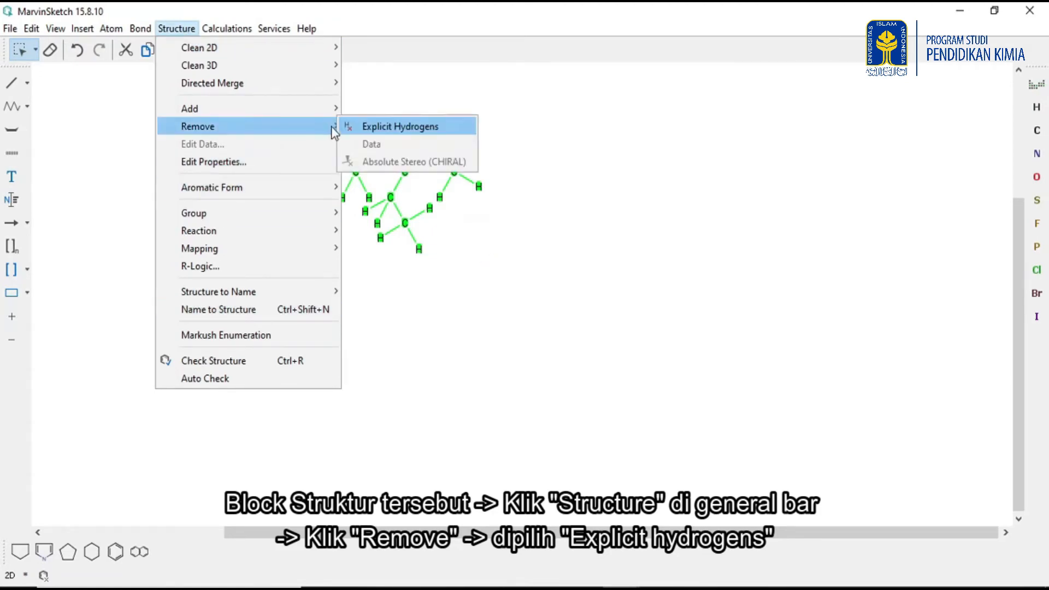
{"action": "left_click", "coordinate": [377, 131]}
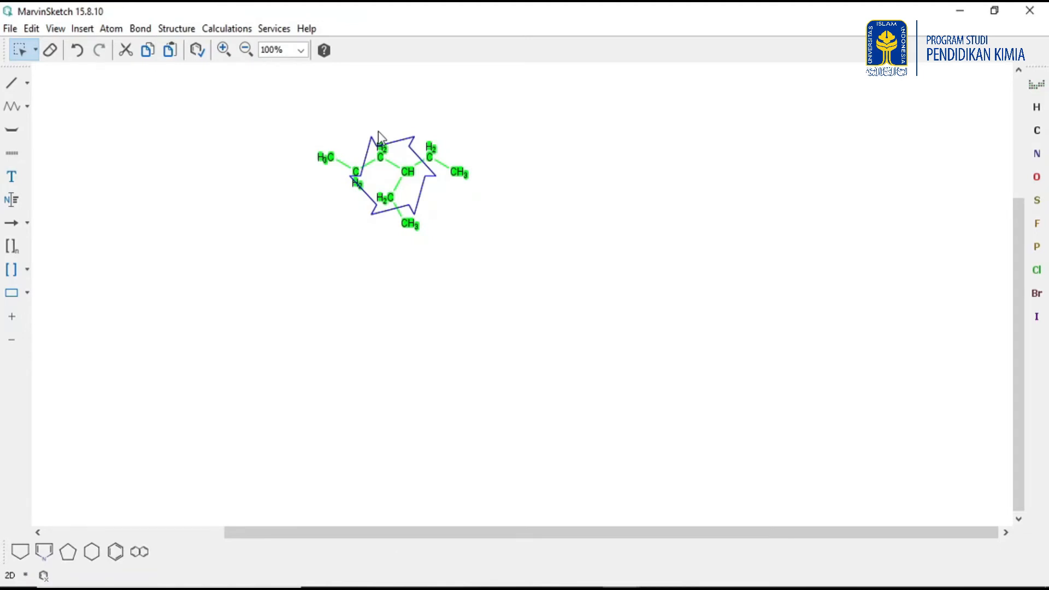
{"action": "left_click", "coordinate": [502, 294]}
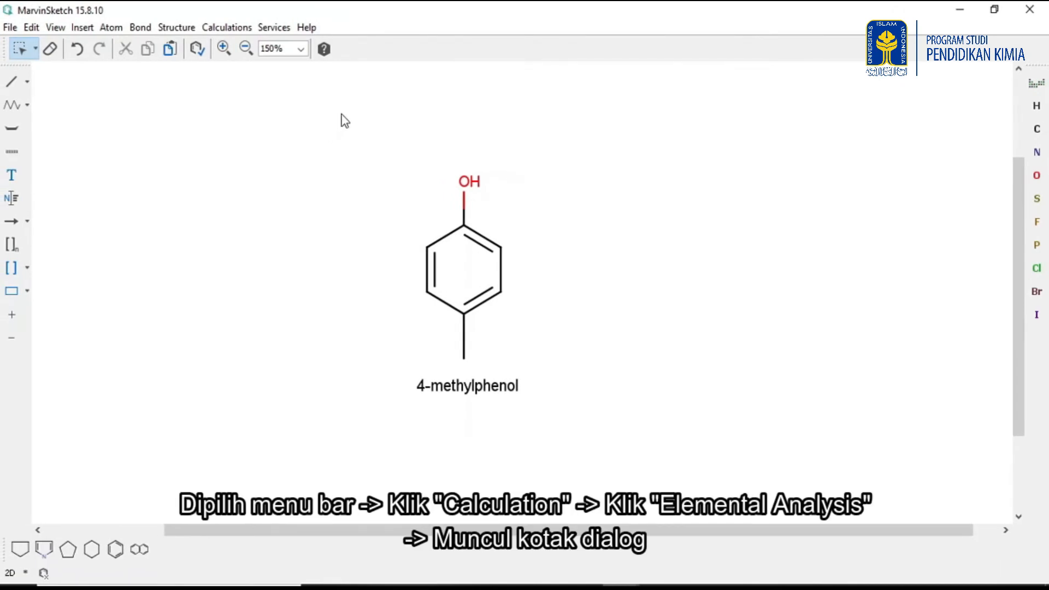
Run Elemental Analysis on 4-methylphenol with all result types, then move and widen the results window.
{"action": "left_click", "coordinate": [225, 28]}
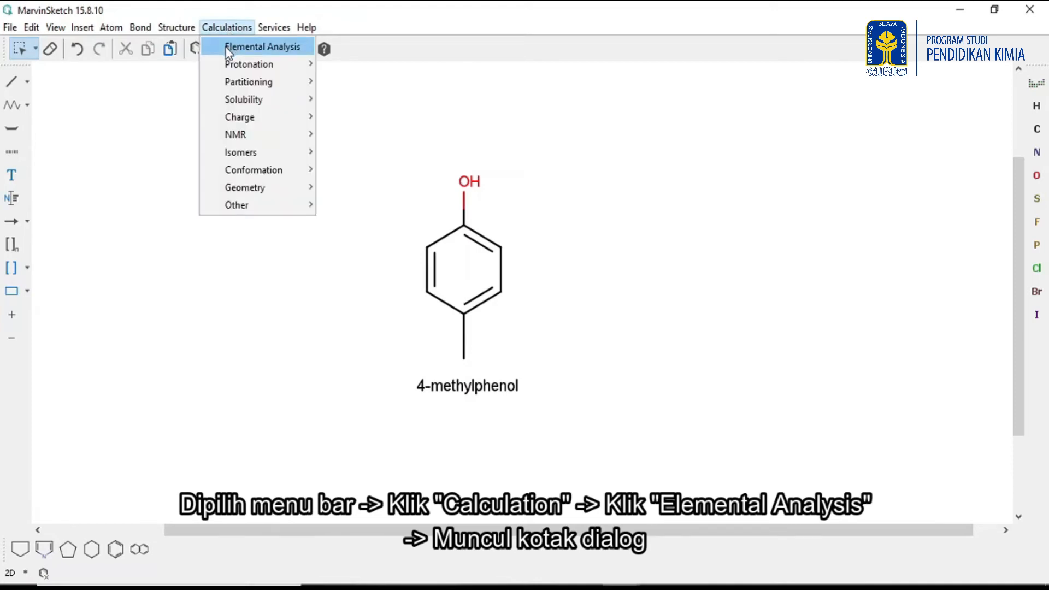
{"action": "left_click", "coordinate": [225, 48]}
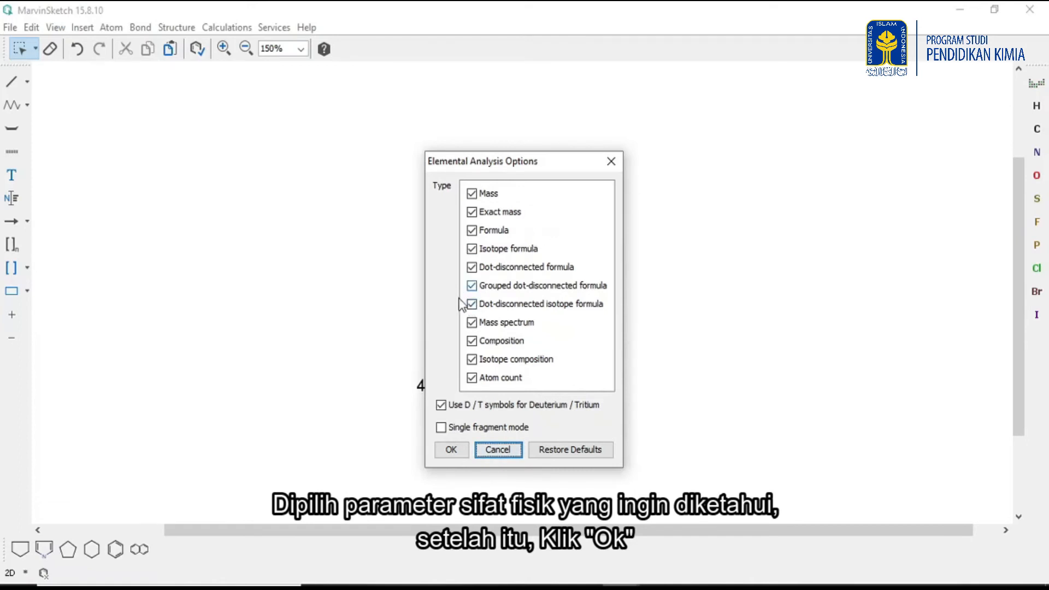
{"action": "left_click", "coordinate": [451, 450]}
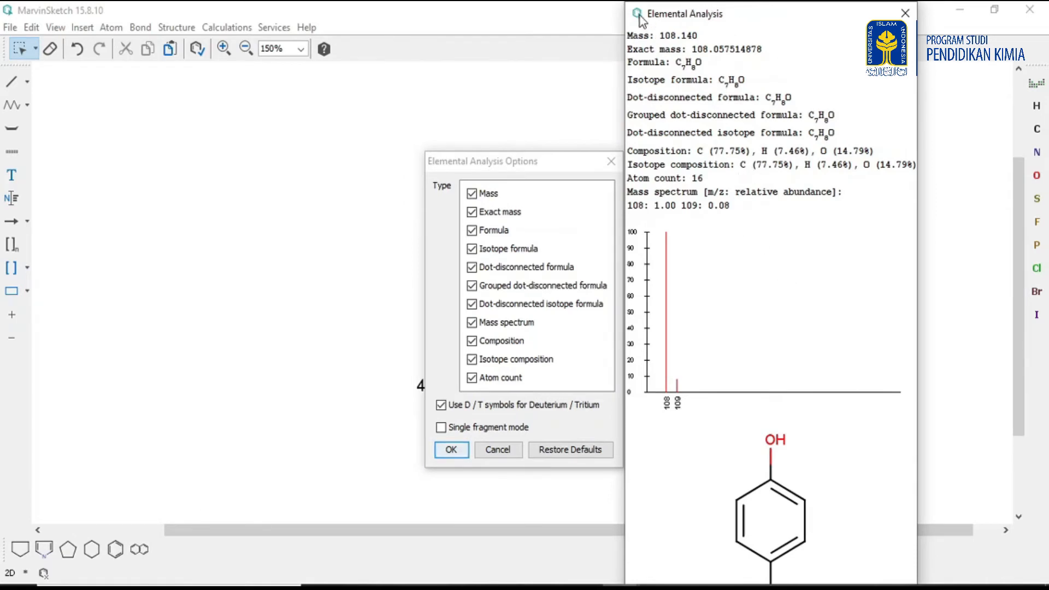
{"action": "left_click_drag", "start_coordinate": [629, 6], "coordinate": [687, 99]}
{"action": "left_click_drag", "start_coordinate": [787, 109], "coordinate": [670, 13]}
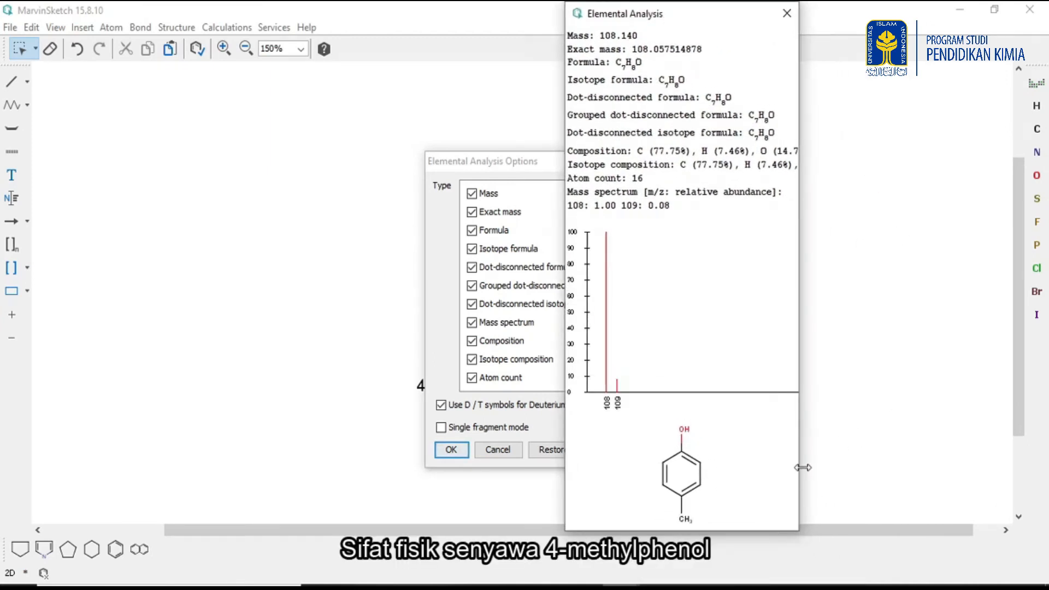
{"action": "left_click_drag", "start_coordinate": [803, 468], "coordinate": [850, 459]}
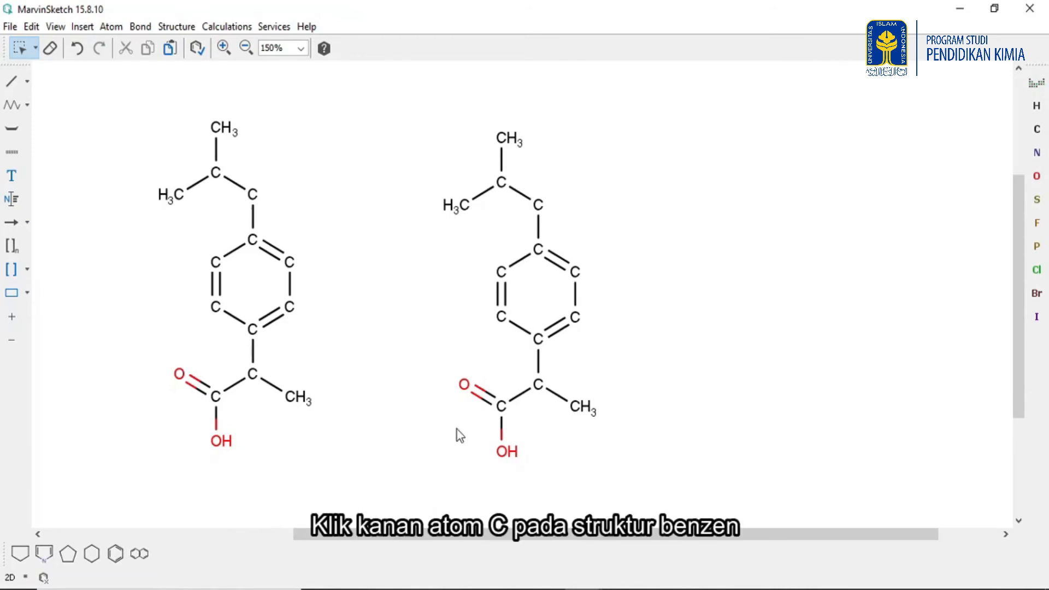
Set the chiral carbon of the left ibuprofen structure to the R configuration.
{"action": "right_click", "coordinate": [251, 375]}
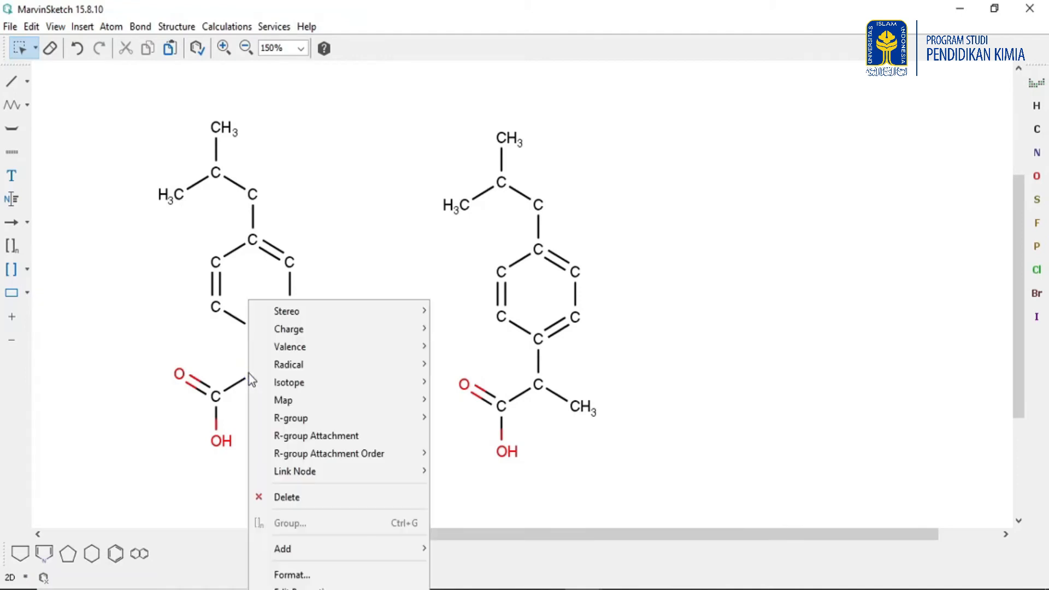
{"action": "mouse_move", "coordinate": [394, 309]}
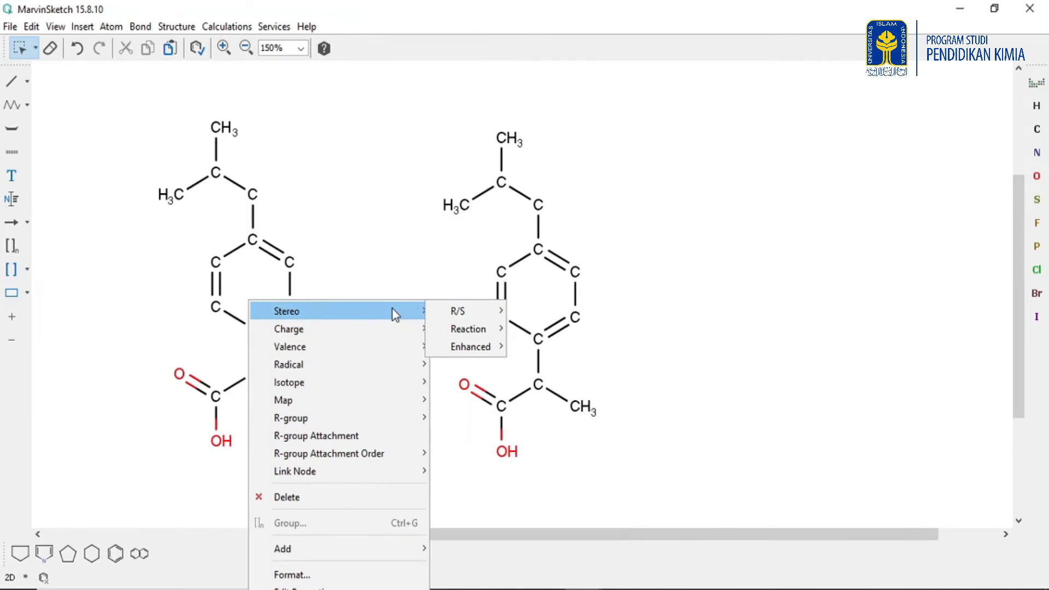
{"action": "mouse_move", "coordinate": [459, 311]}
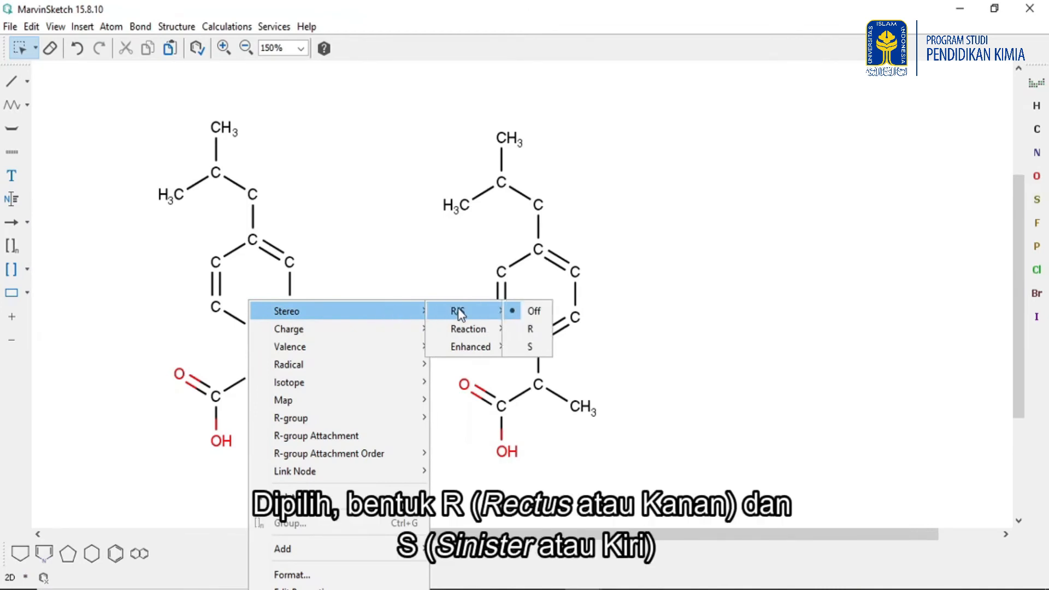
{"action": "left_click", "coordinate": [524, 329]}
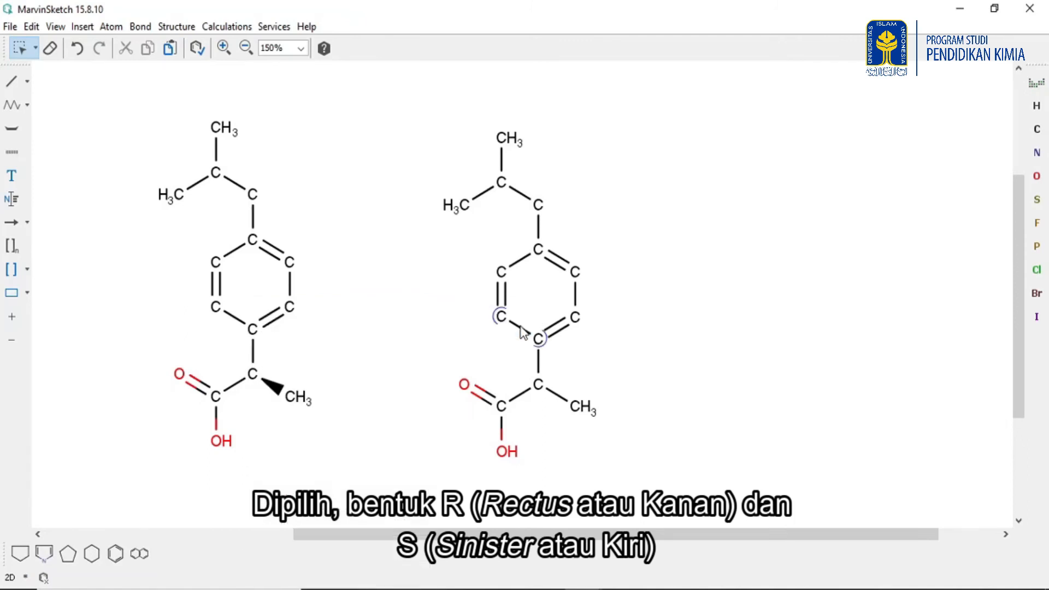
Set the chiral carbon of the right ibuprofen structure to the S configuration.
{"action": "right_click", "coordinate": [539, 385]}
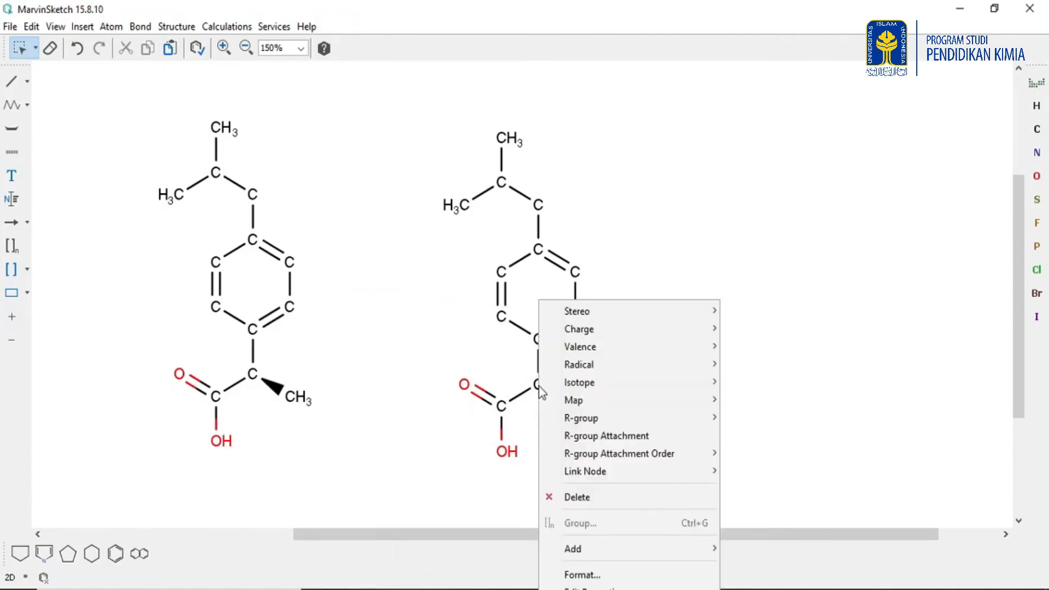
{"action": "mouse_move", "coordinate": [681, 306]}
{"action": "mouse_move", "coordinate": [763, 310]}
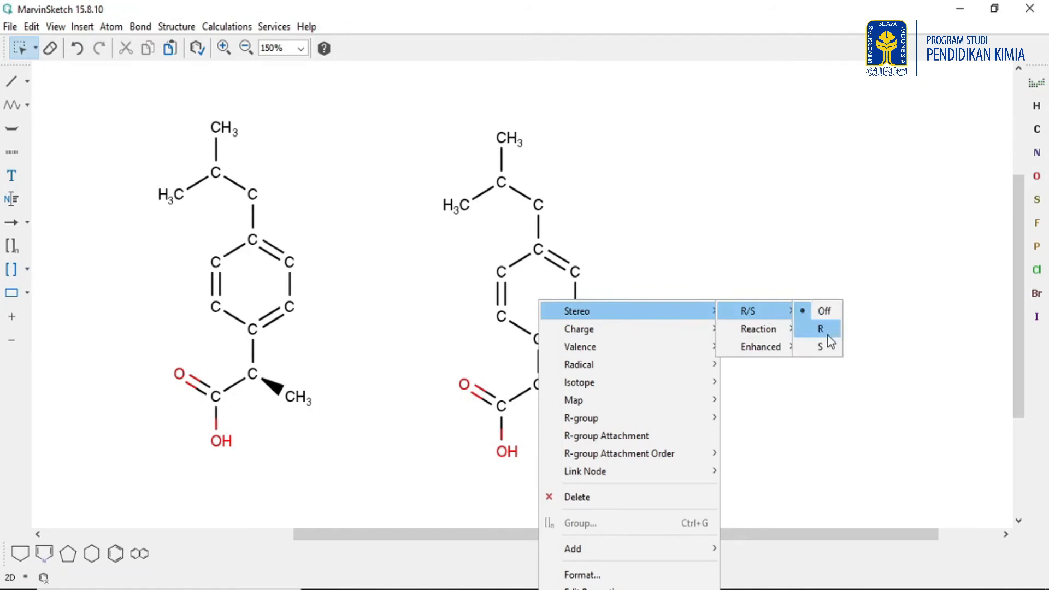
{"action": "left_click", "coordinate": [818, 349]}
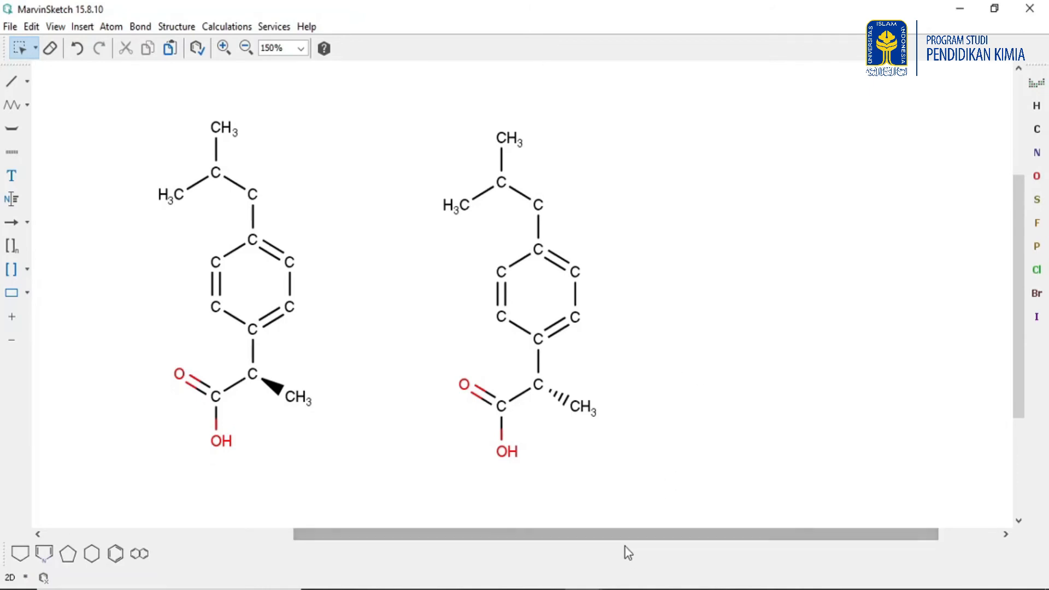
Switch to the Ibuprofen R and S reference image to compare with the drawn structures.
{"action": "left_click", "coordinate": [583, 588]}
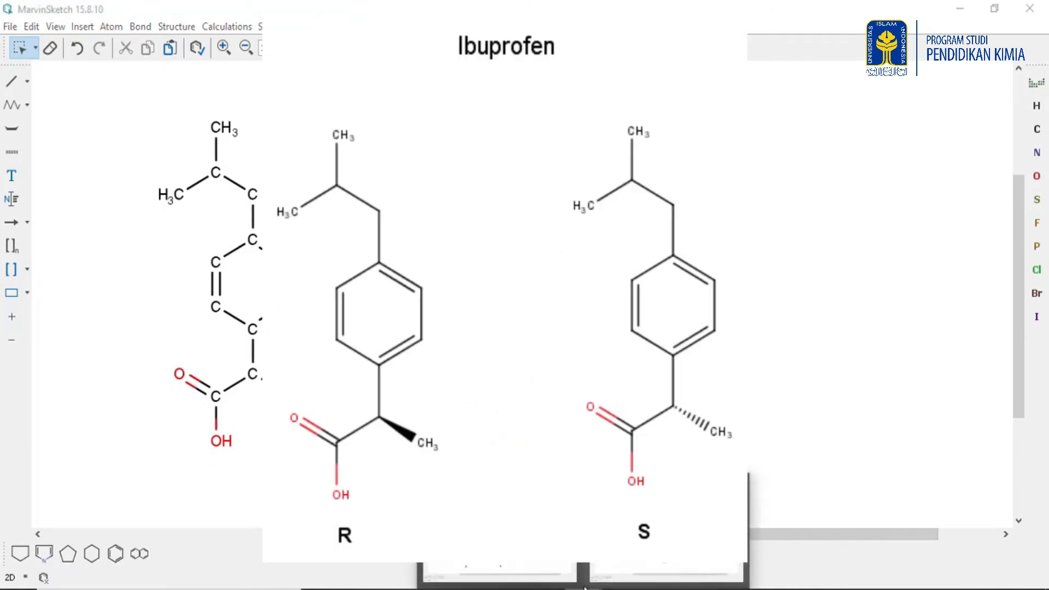
{"action": "mouse_move", "coordinate": [522, 566]}
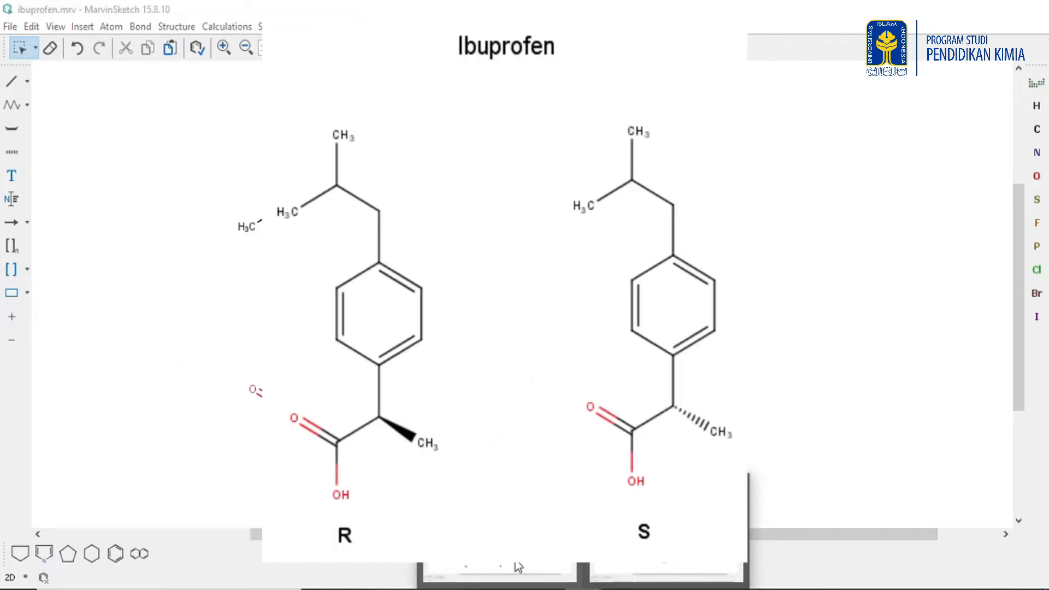
{"action": "left_click", "coordinate": [518, 567]}
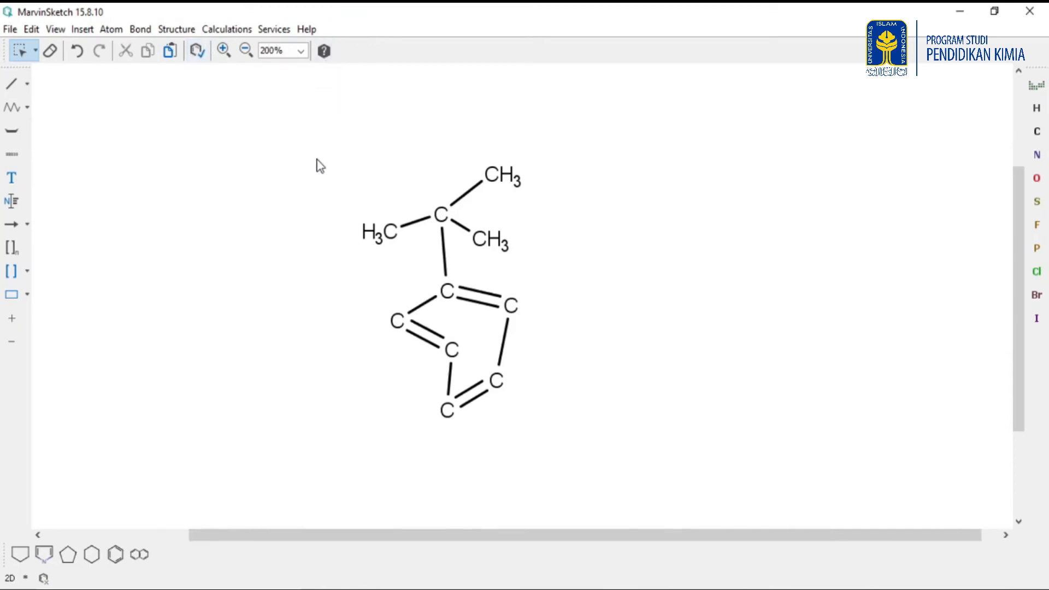
Select the distorted tert-butylbenzene structure and fix all its problems with Structure Checker using the Clean option.
{"action": "left_click_drag", "start_coordinate": [316, 134], "coordinate": [585, 441]}
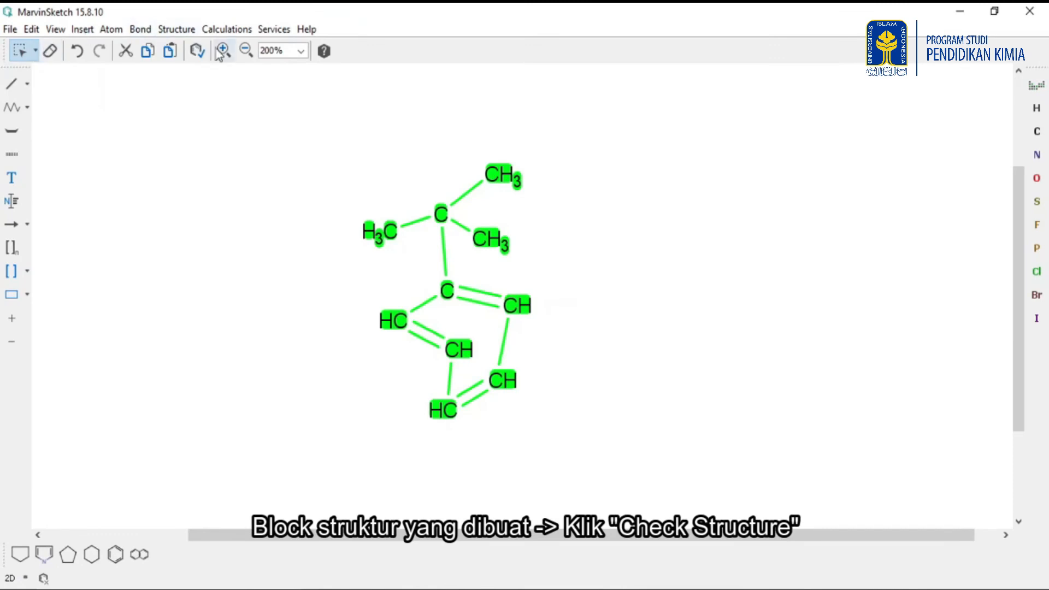
{"action": "left_click", "coordinate": [197, 52]}
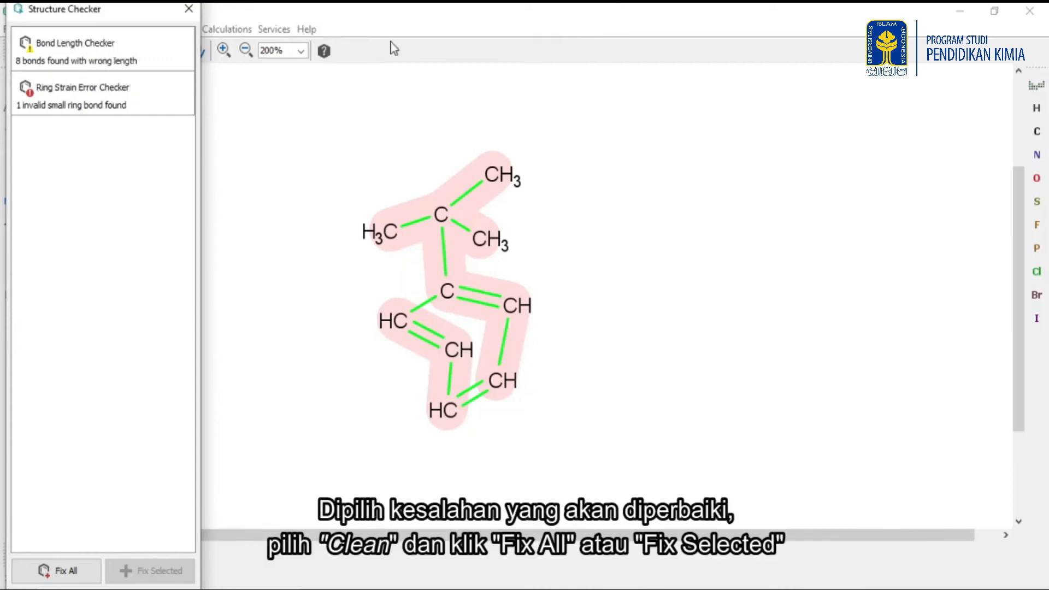
{"action": "left_click", "coordinate": [91, 64]}
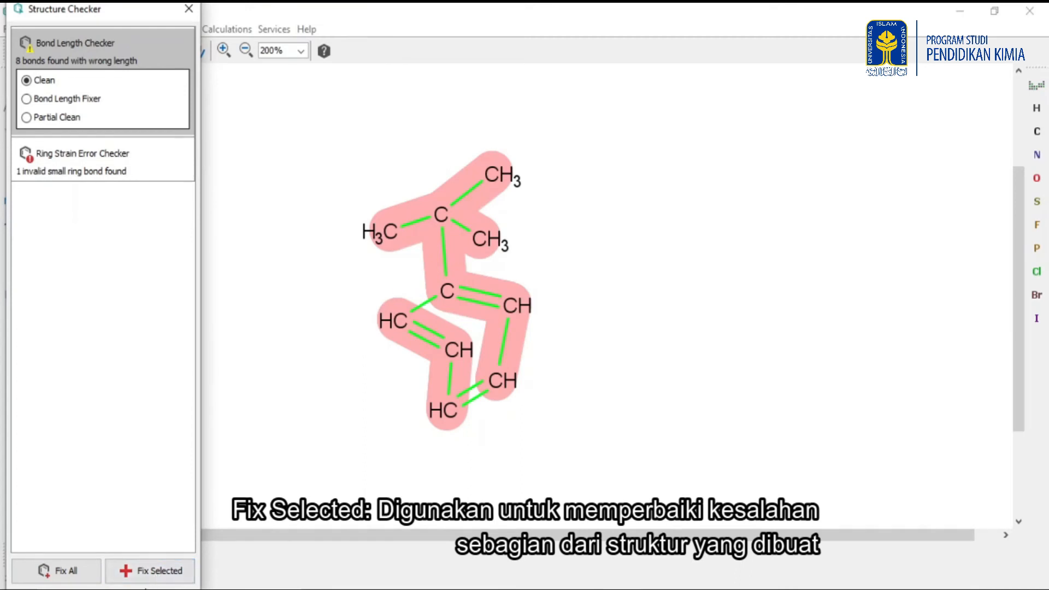
{"action": "left_click", "coordinate": [65, 577]}
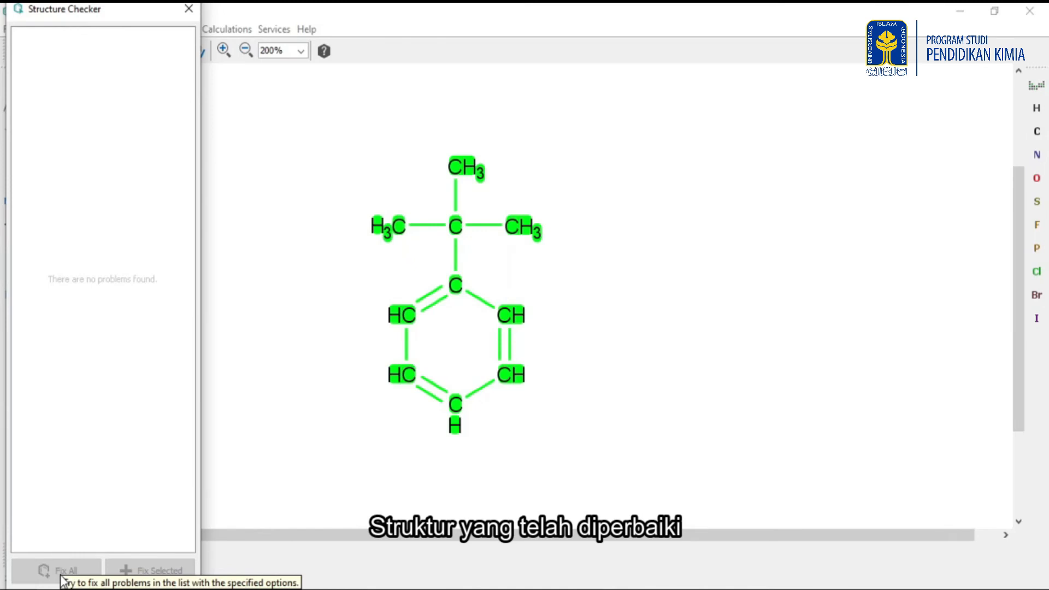
{"action": "left_click", "coordinate": [188, 9]}
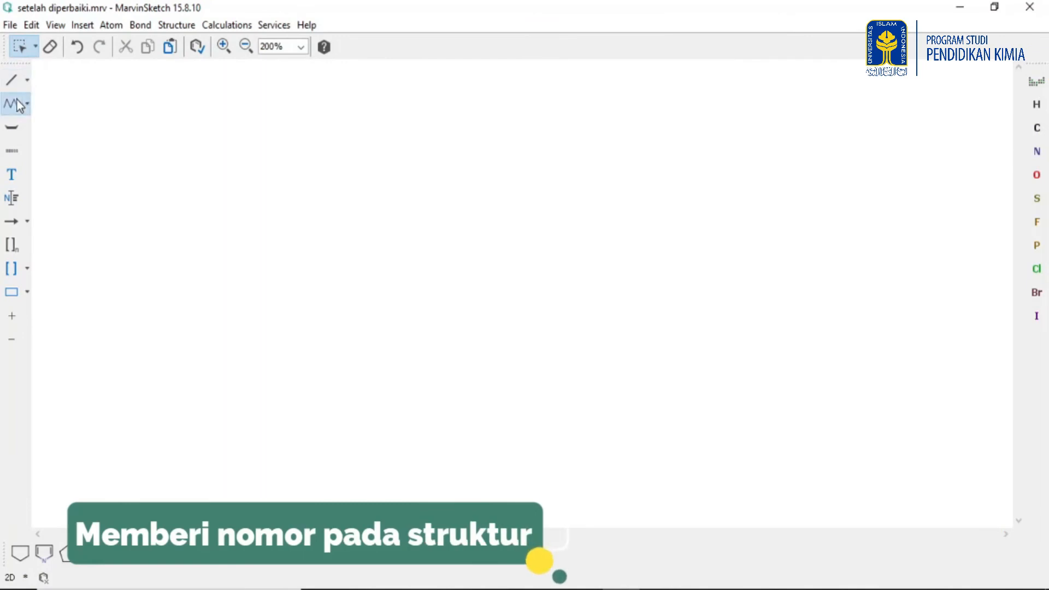
Draw a seven-carbon chain with the chain tool and turn on atom number display.
{"action": "left_click", "coordinate": [18, 103]}
{"action": "left_click_drag", "start_coordinate": [180, 203], "coordinate": [483, 199]}
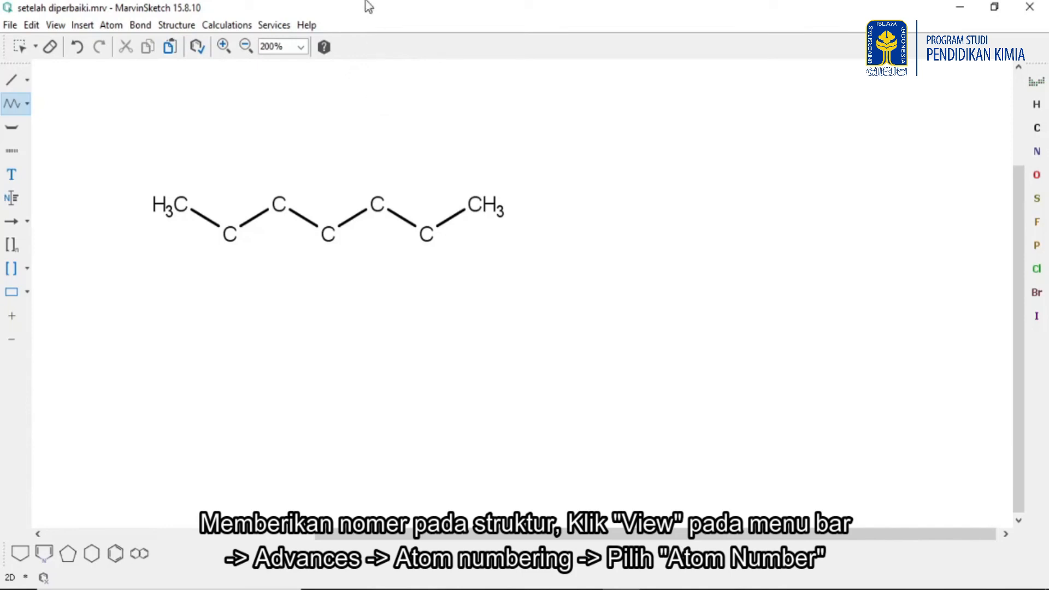
{"action": "left_click", "coordinate": [54, 25]}
{"action": "mouse_move", "coordinate": [30, 22]}
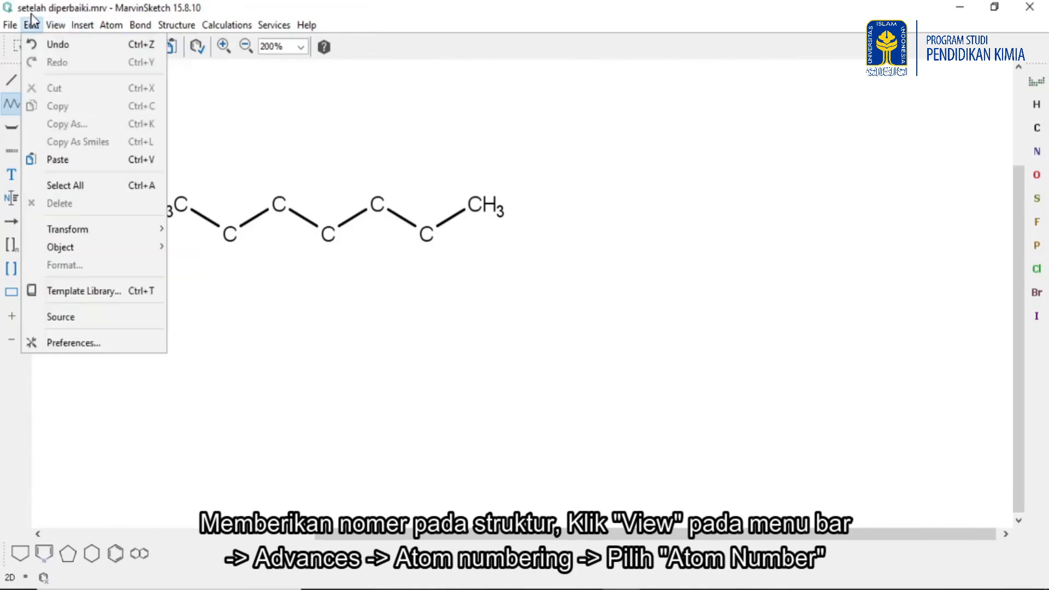
{"action": "mouse_move", "coordinate": [139, 172]}
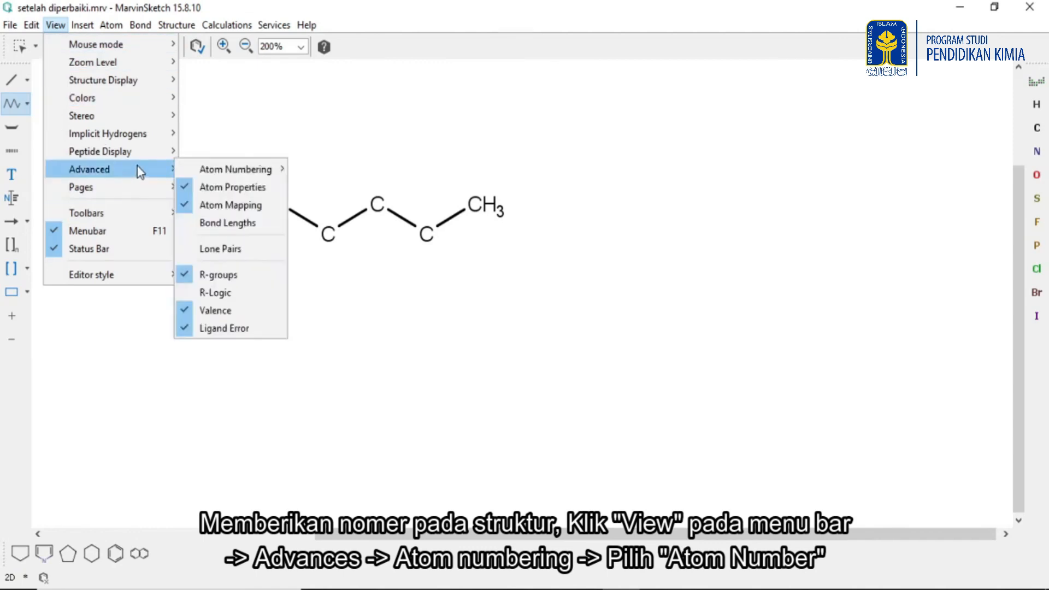
{"action": "mouse_move", "coordinate": [223, 176]}
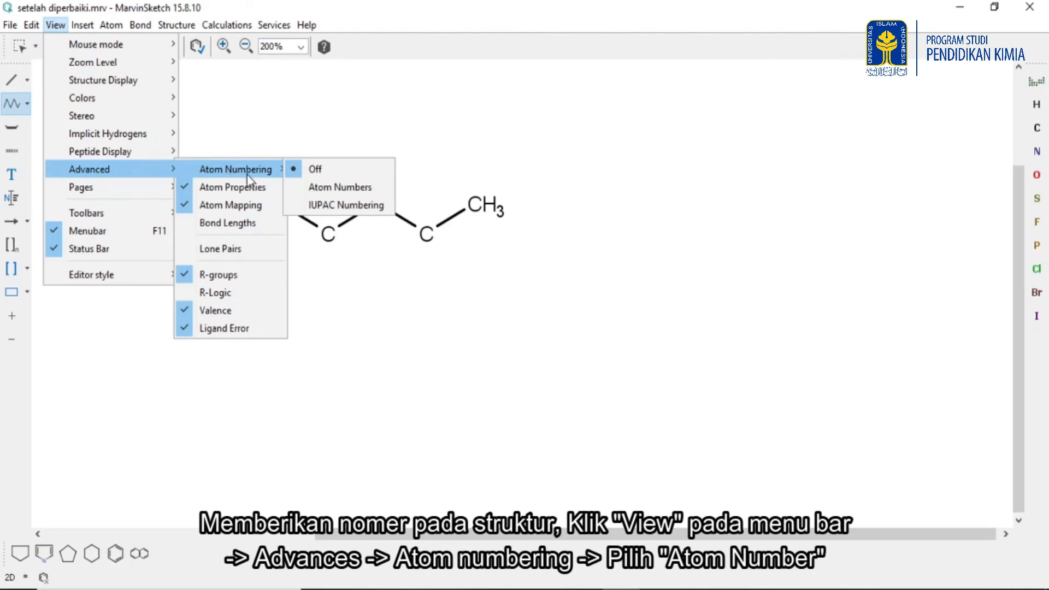
{"action": "left_click", "coordinate": [355, 189]}
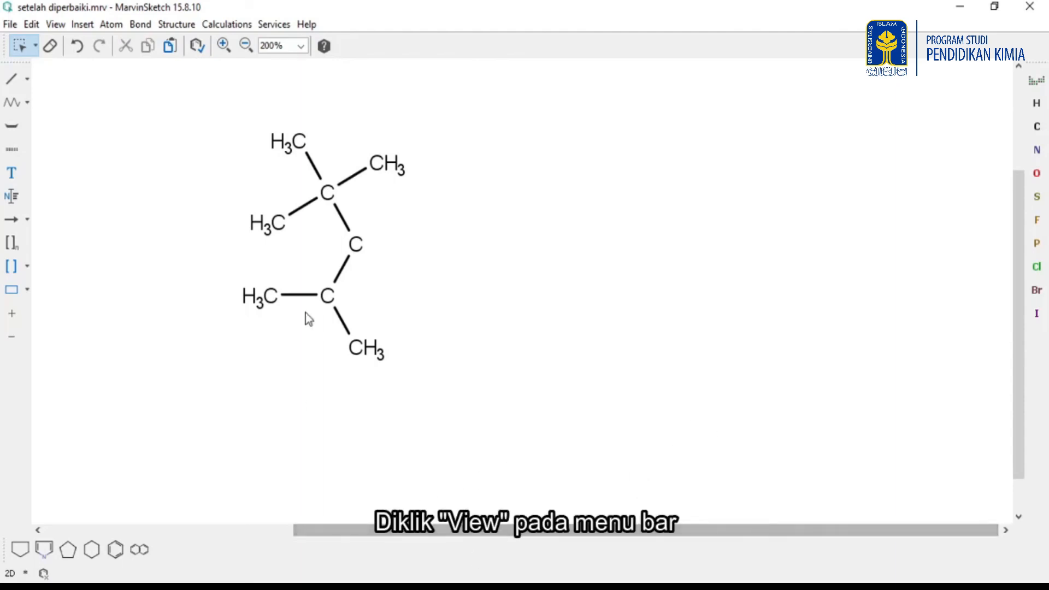
Change the structure display style for the branched alkane.
{"action": "left_click", "coordinate": [54, 27]}
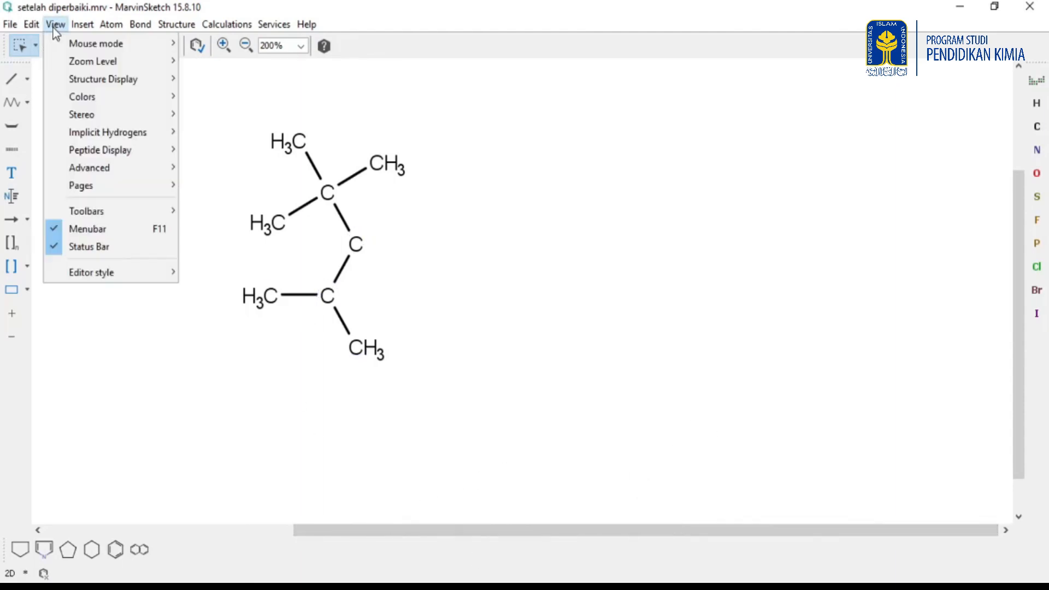
{"action": "mouse_move", "coordinate": [106, 84]}
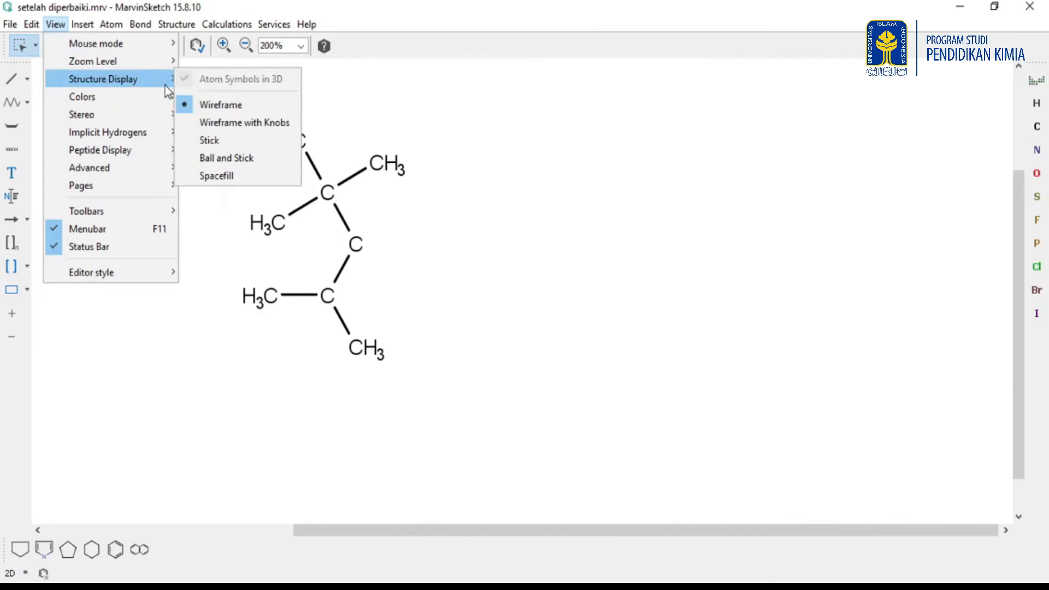
{"action": "left_click", "coordinate": [231, 167]}
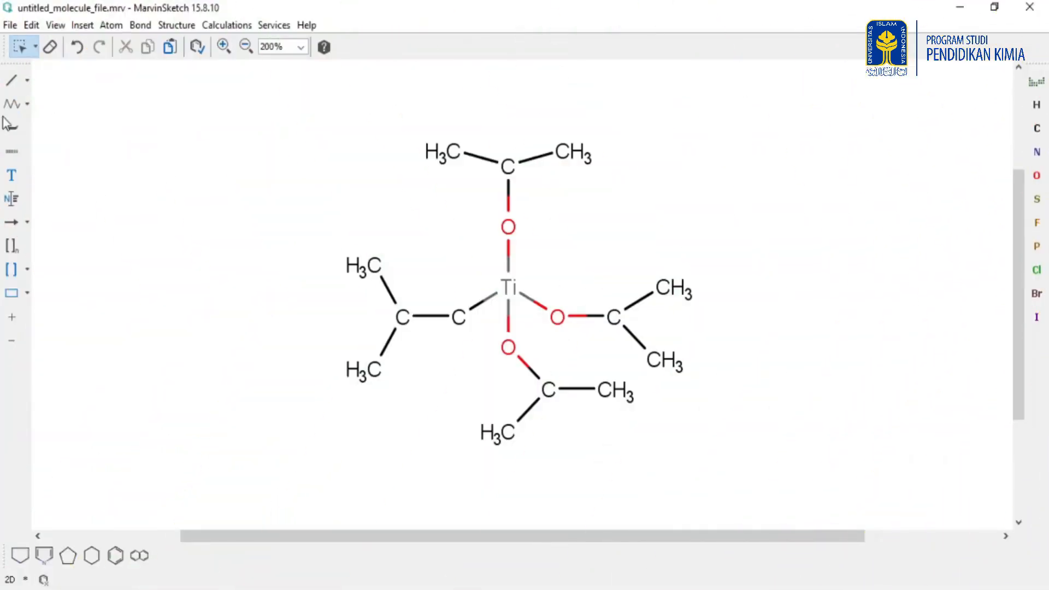
Save the titanium alkoxide structure as tugas mandiri.mrv.
{"action": "left_click", "coordinate": [9, 27]}
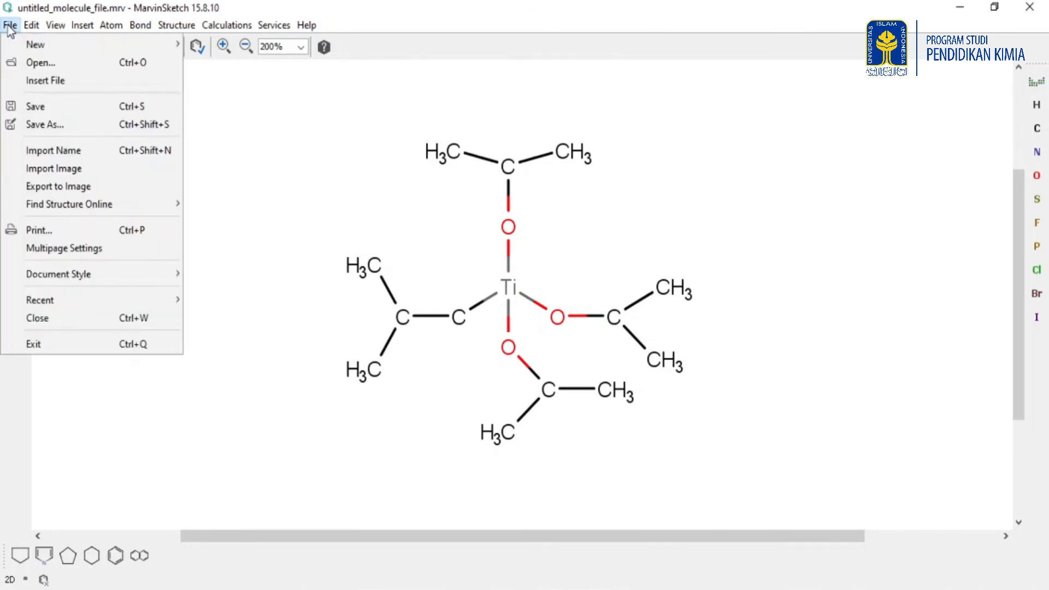
{"action": "left_click", "coordinate": [41, 126]}
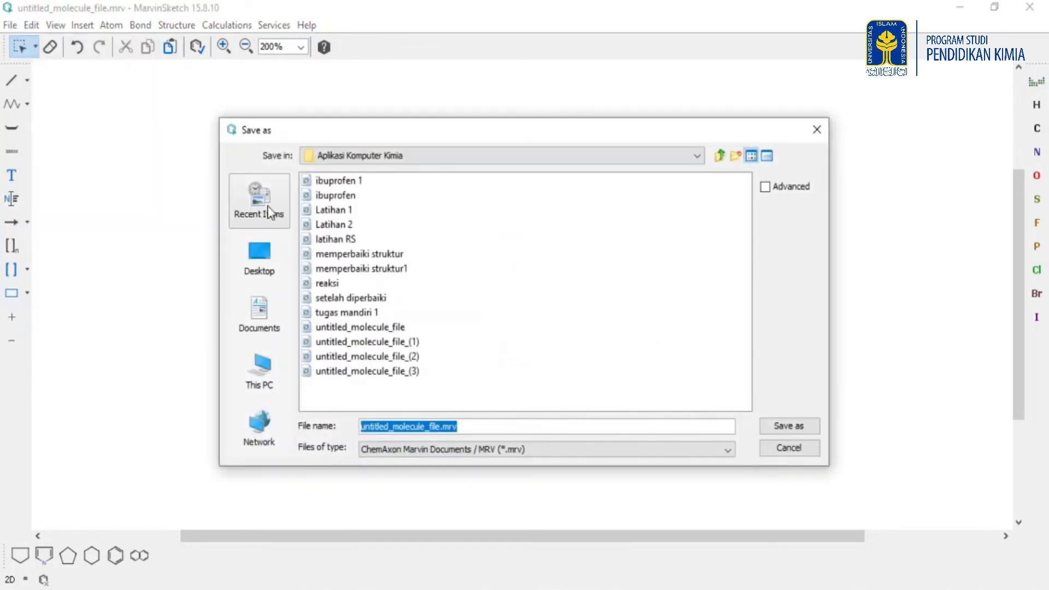
{"action": "left_click", "coordinate": [441, 426]}
{"action": "key", "text": "BackSpace"}
{"action": "key", "text": "BackSpace"}
{"action": "key", "text": "BackSpace"}
{"action": "key", "text": "BackSpace"}
{"action": "key", "text": "BackSpace"}
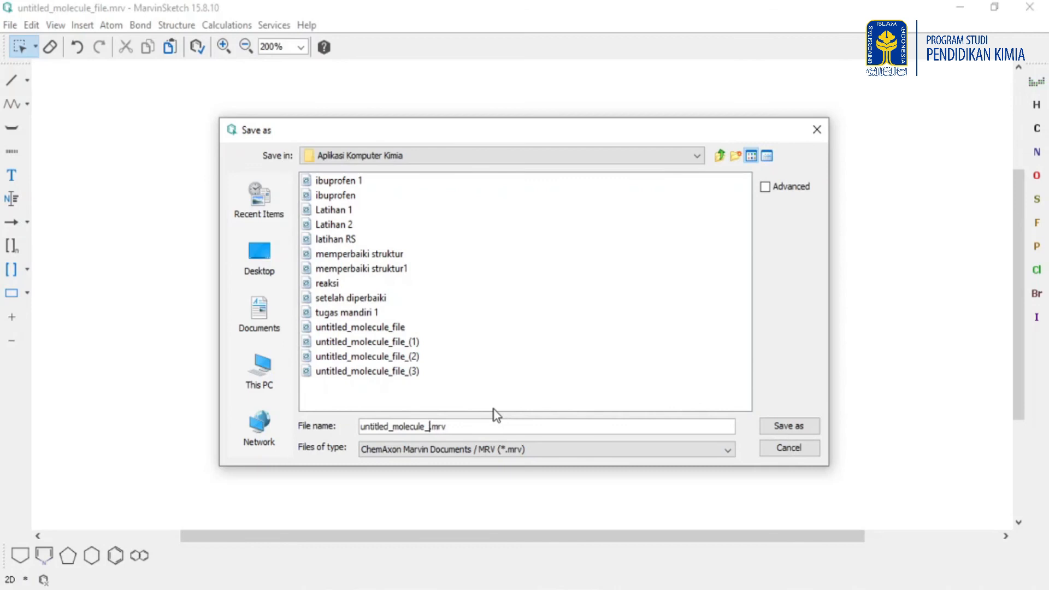
{"action": "key", "text": "BackSpace"}
{"action": "key", "text": "BackSpace"}
{"action": "key", "text": "BackSpace"}
{"action": "key", "text": "BackSpace"}
{"action": "key", "text": "BackSpace"}
{"action": "key", "text": "BackSpace"}
{"action": "key", "text": "BackSpace"}
{"action": "key", "text": "BackSpace"}
{"action": "key", "text": "BackSpace"}
{"action": "key", "text": "BackSpace"}
{"action": "key", "text": "BackSpace"}
{"action": "key", "text": "BackSpace"}
{"action": "key", "text": "BackSpace"}
{"action": "key", "text": "BackSpace"}
{"action": "key", "text": "BackSpace"}
{"action": "key", "text": "BackSpace"}
{"action": "key", "text": "BackSpace"}
{"action": "type", "text": "tugas mandiri"}
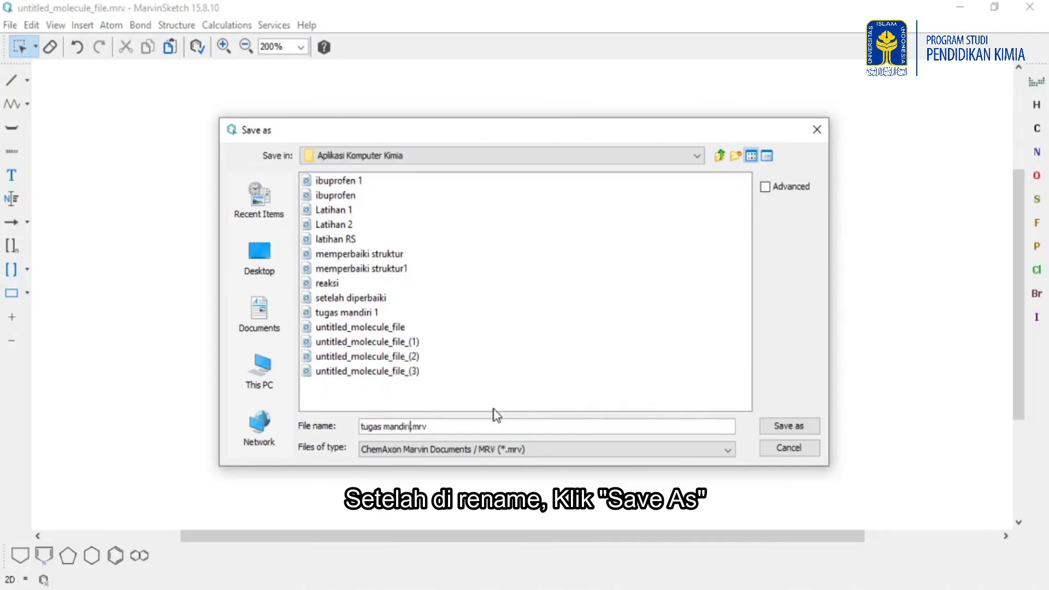
{"action": "left_click", "coordinate": [787, 425]}
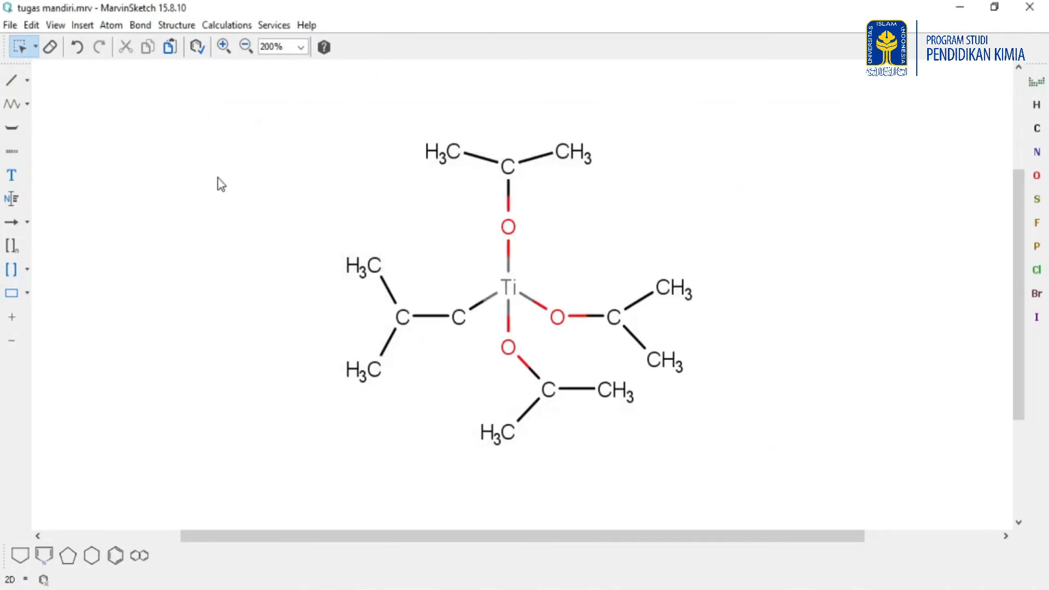